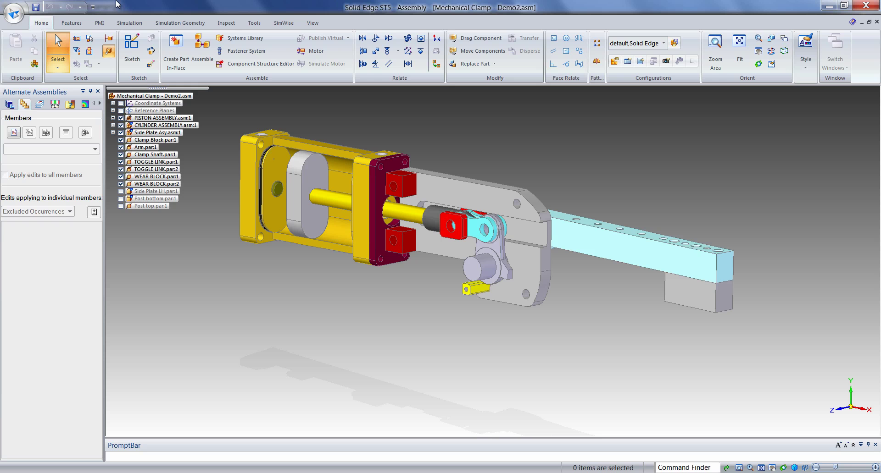
Step: Enter the Motion environment and create a new mechanism named Mechanism 1
left_click(254, 23)
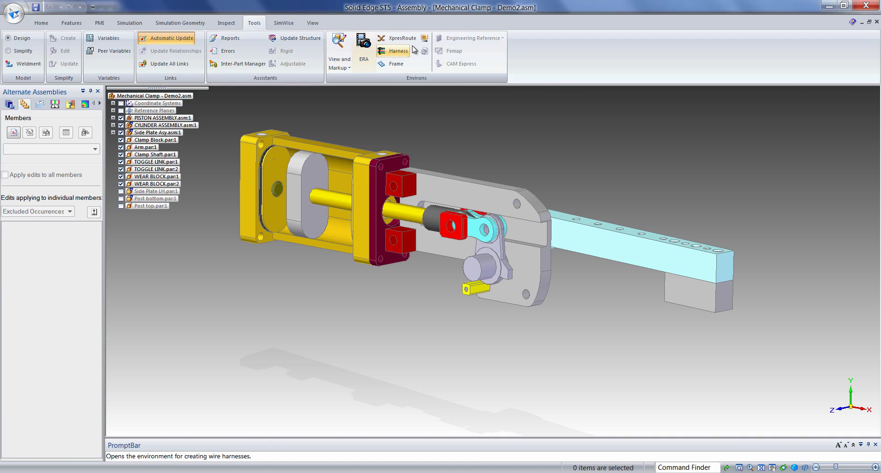
left_click(425, 40)
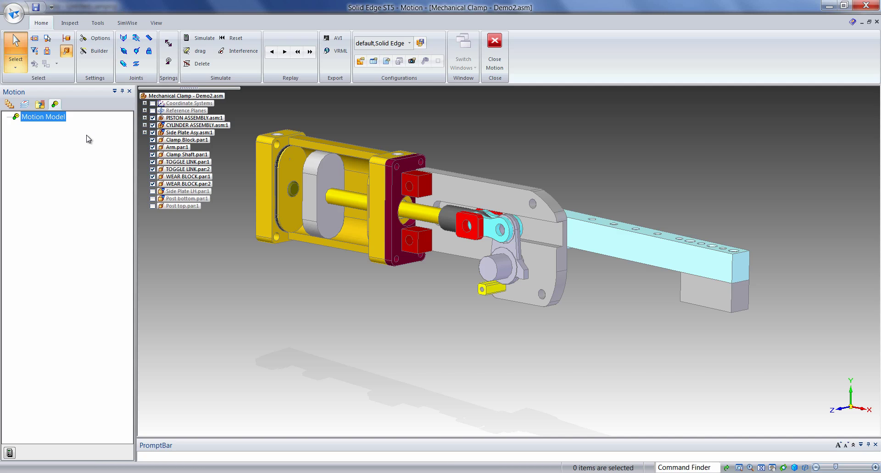
right_click(56, 116)
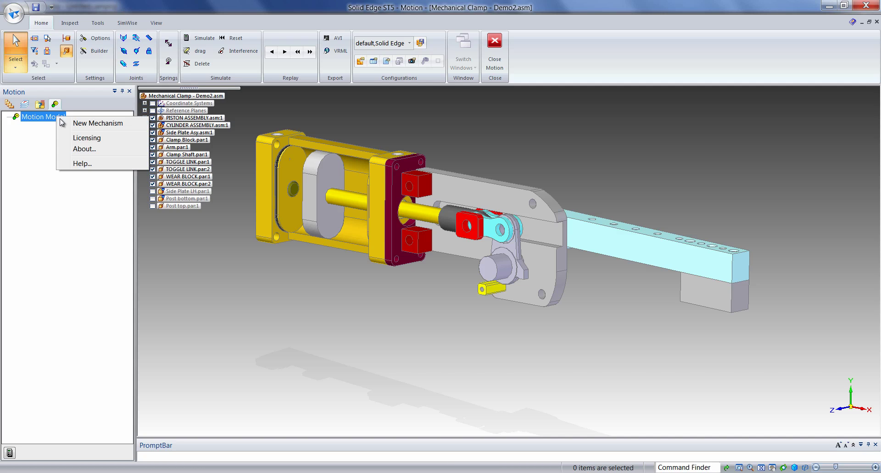
left_click(87, 124)
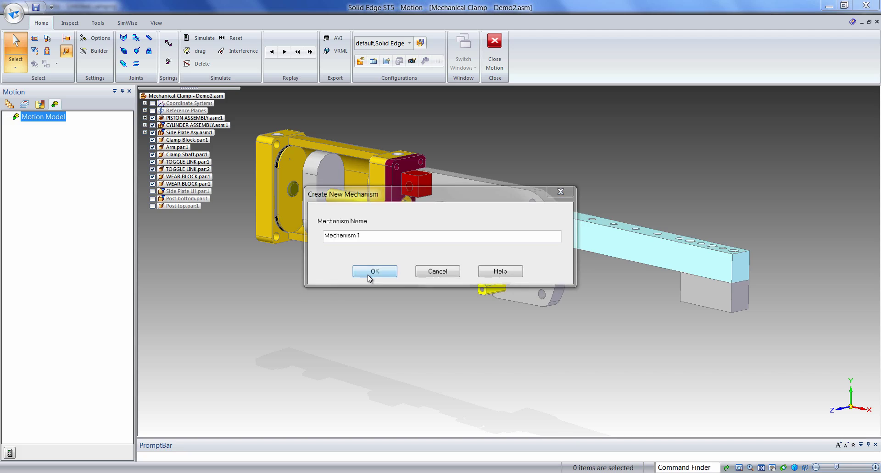
left_click(367, 273)
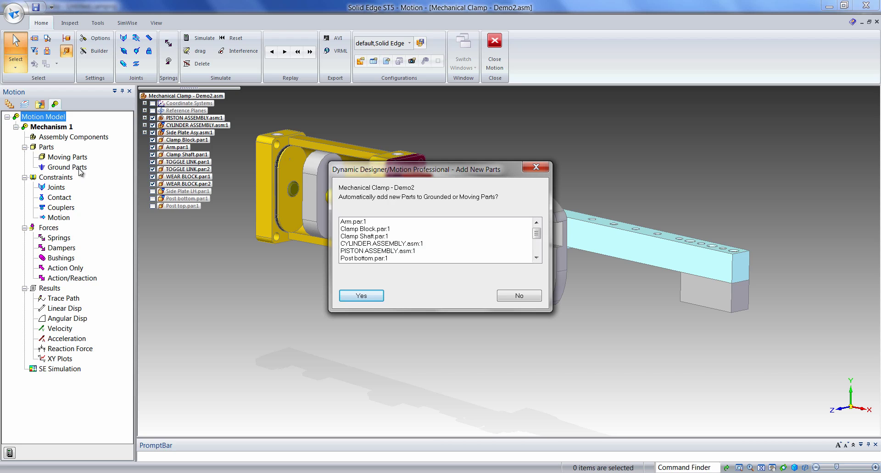
Step: Accept automatic assignment of the assembly components to grounded and moving parts, then clear and close the messages
left_click(362, 297)
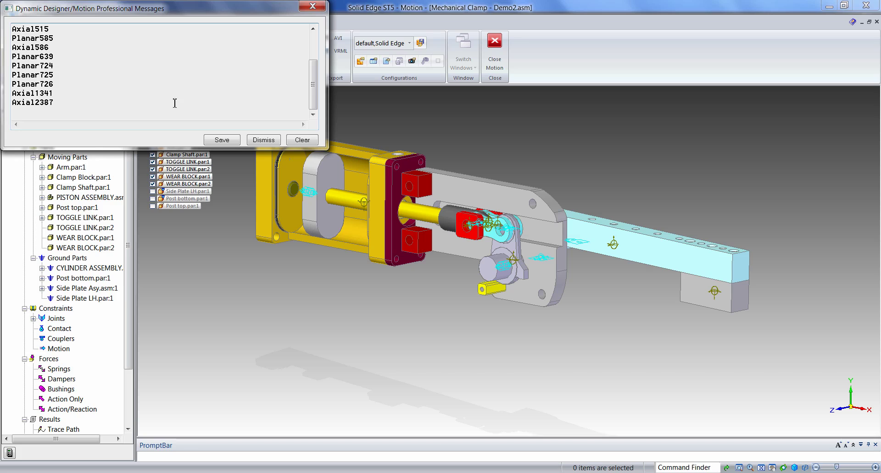
left_click(303, 140)
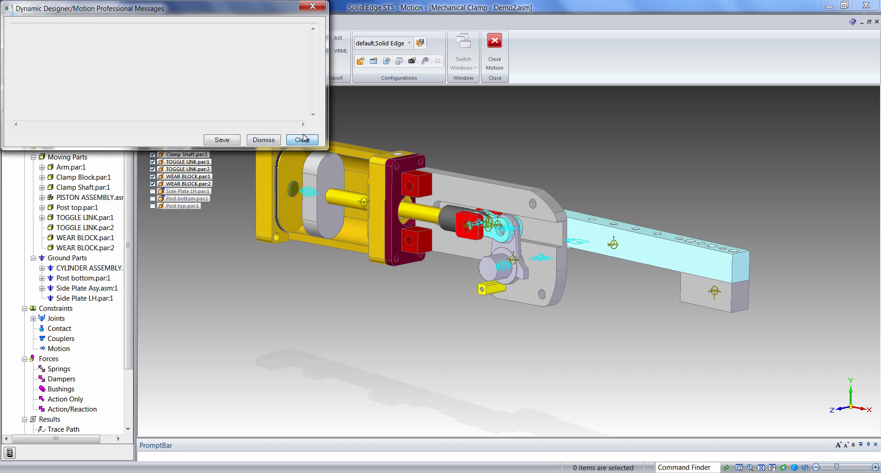
left_click(312, 7)
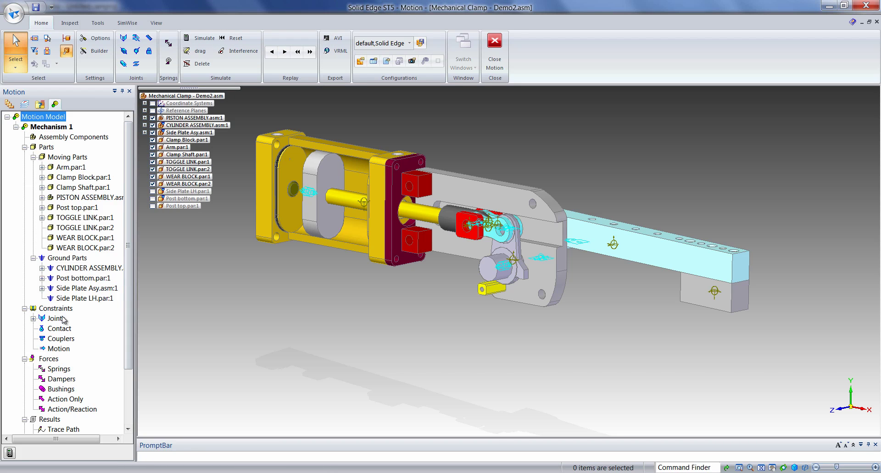
Step: Examine the mechanism's joints and the relationships and parts behind the Fixed and Revolute joints
left_click(33, 318)
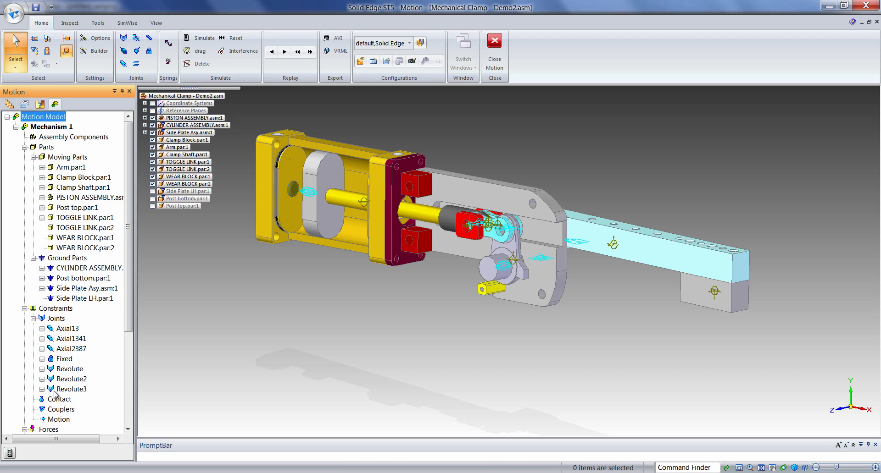
left_click(41, 369)
left_click(42, 359)
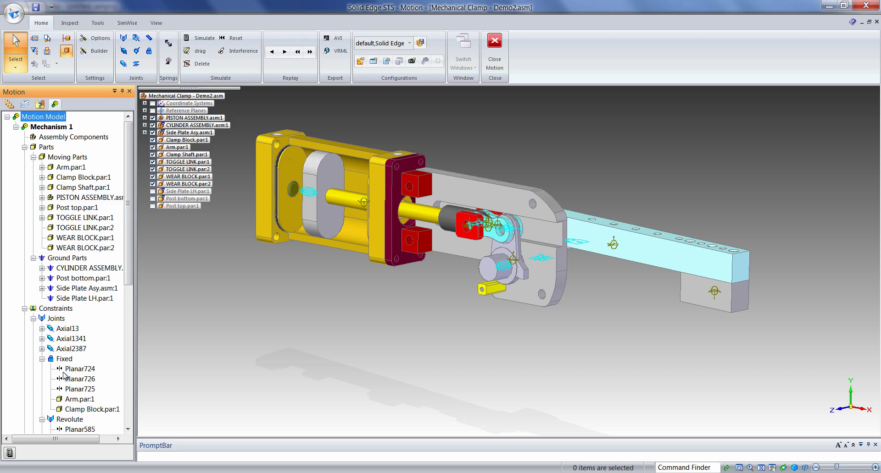
left_click(42, 359)
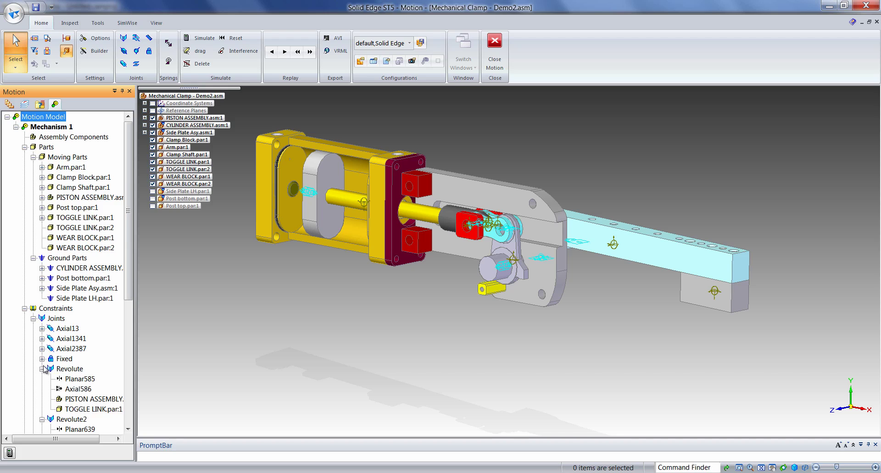
left_click(42, 368)
left_click(42, 379)
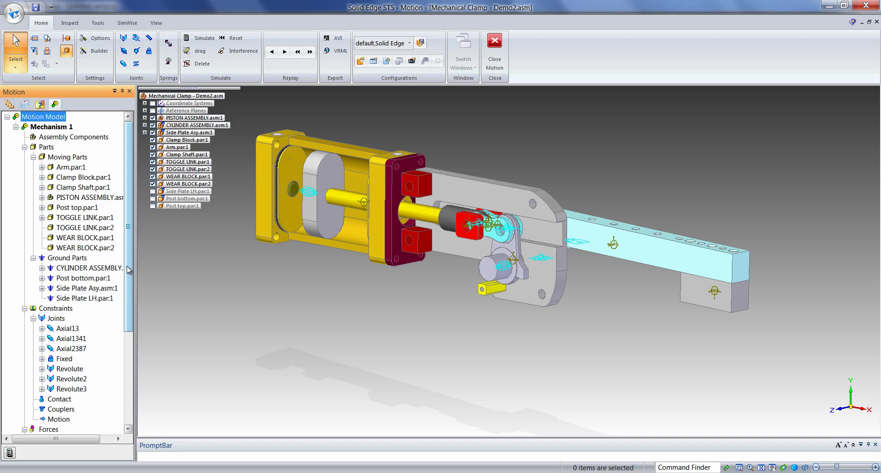
Step: In the defaults of Mechanism 1, set the gravity direction to -1 in Y
right_click(53, 129)
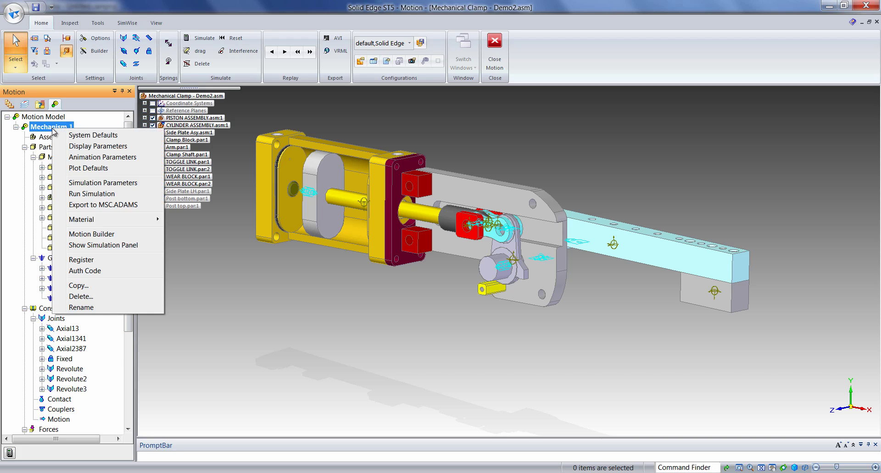
left_click(90, 140)
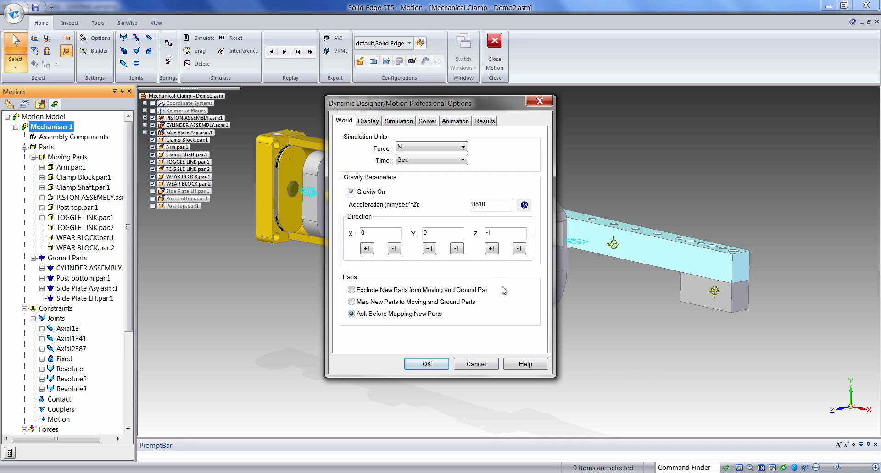
left_click(457, 248)
Step: Set the simulation duration to 2 seconds and enter a new number of frames
left_click(397, 121)
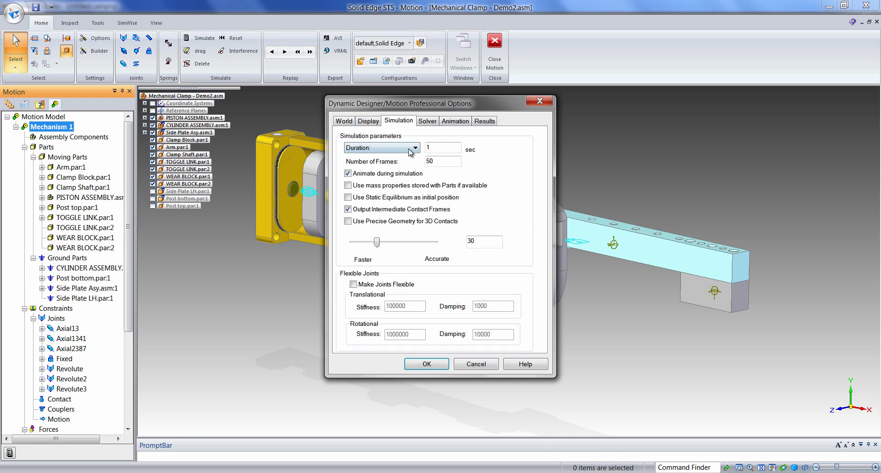
double_click(430, 150)
type("2")
key("Tab")
type("2")
Step: Set the solver's integrator type to WSTIFF with a maximum time step of 0.001 sec, and apply the options
left_click(427, 121)
left_click(444, 157)
left_click(444, 172)
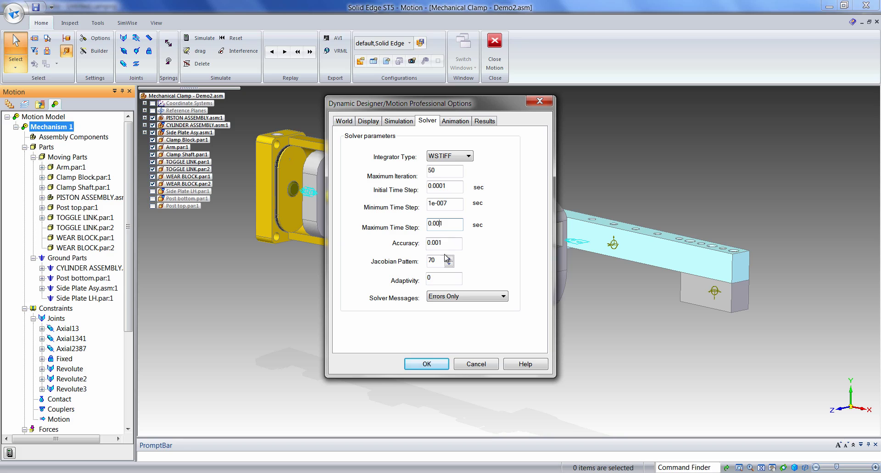
left_click(433, 363)
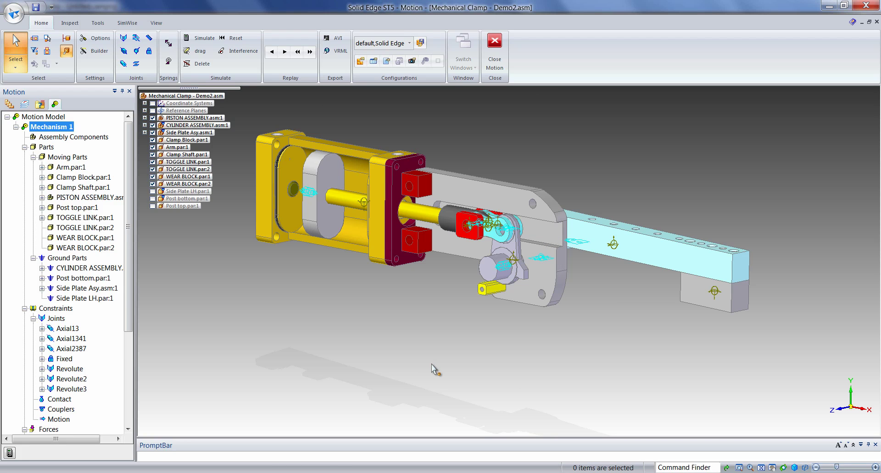
Step: Run the motion simulation, review its frames to see which parts come loose, and delete the motion results
scroll(432, 364, "down", 3)
middle_click_drag(429, 366, 432, 268, "shift")
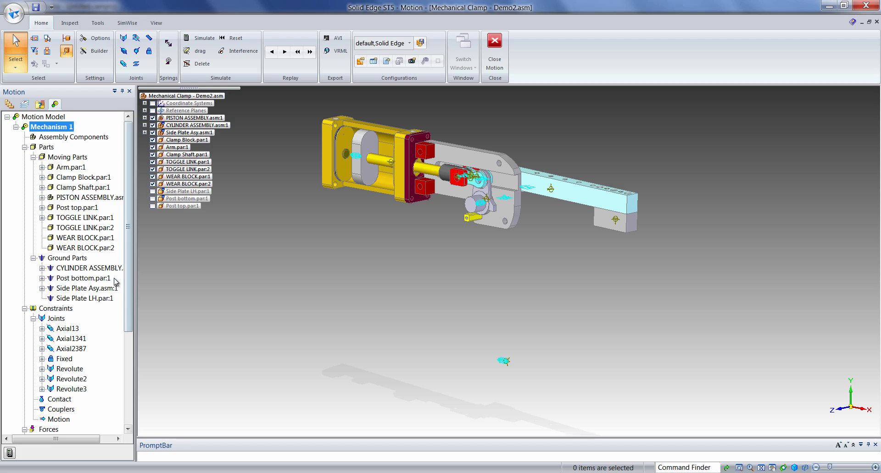
left_click(9, 454)
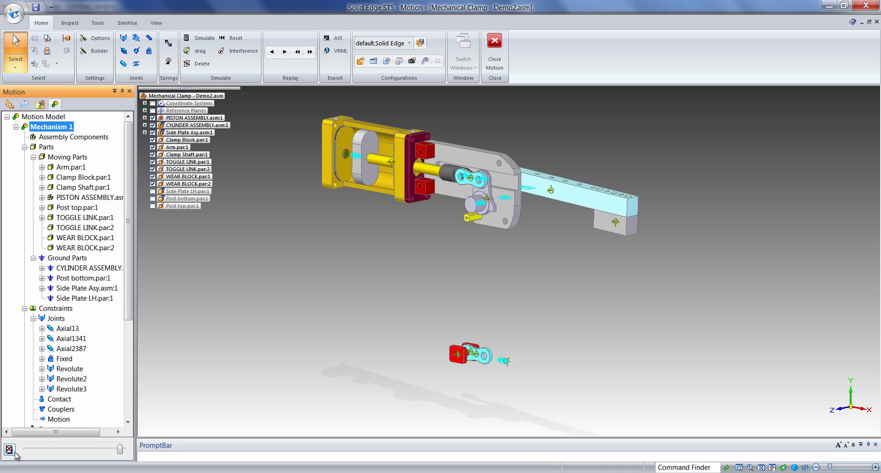
left_click_drag(120, 450, 86, 454)
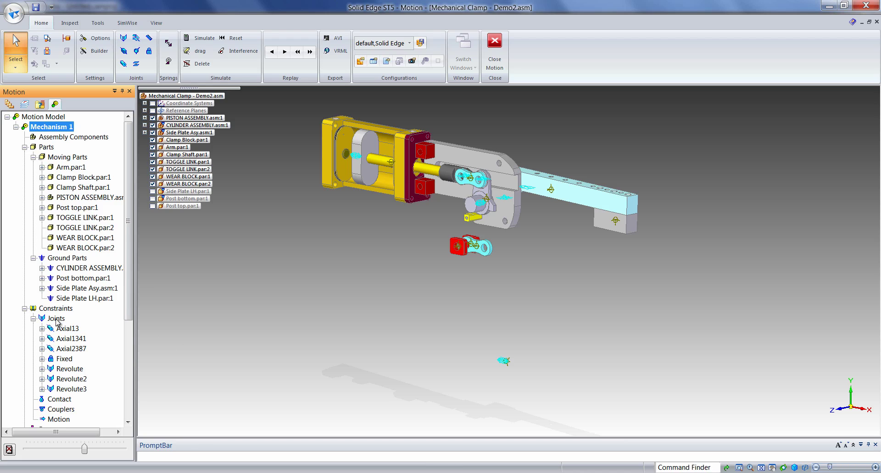
left_click(9, 449)
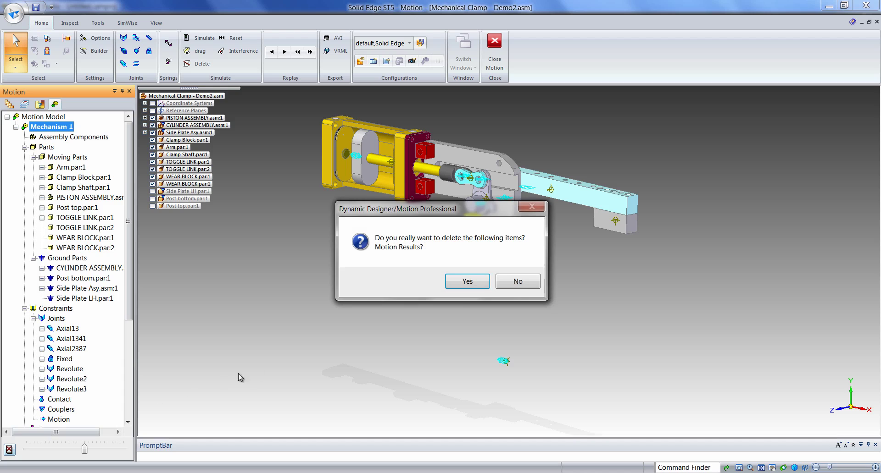
left_click(459, 282)
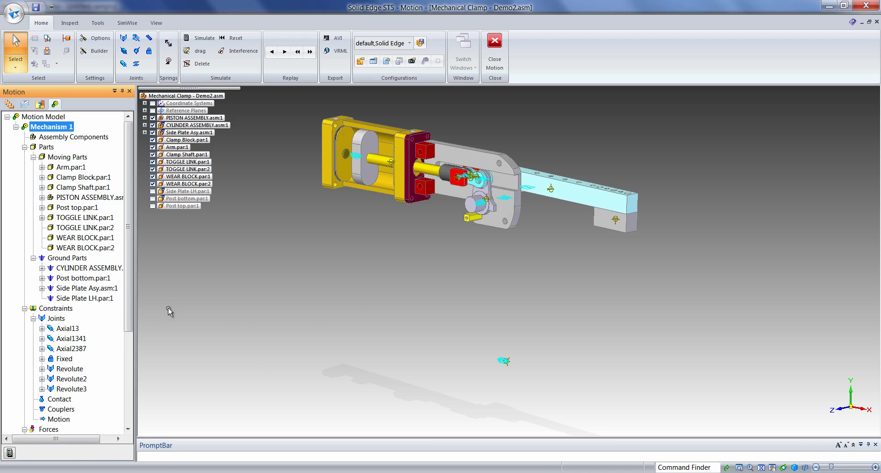
right_click(54, 320)
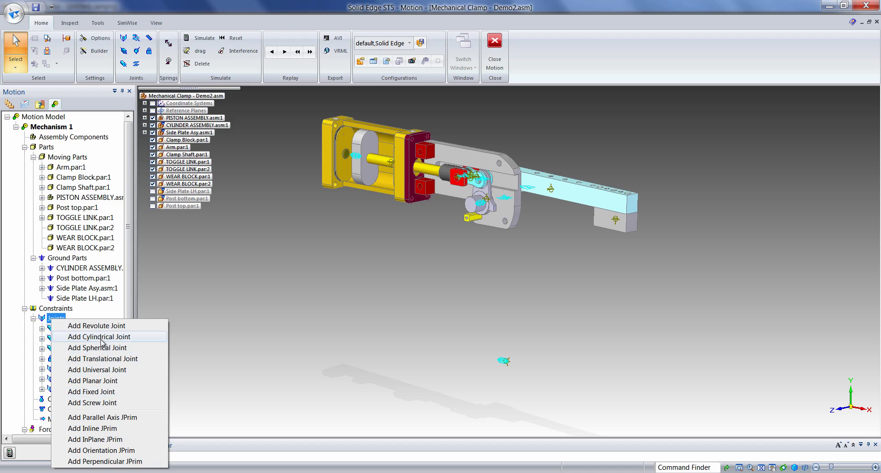
left_click(179, 307)
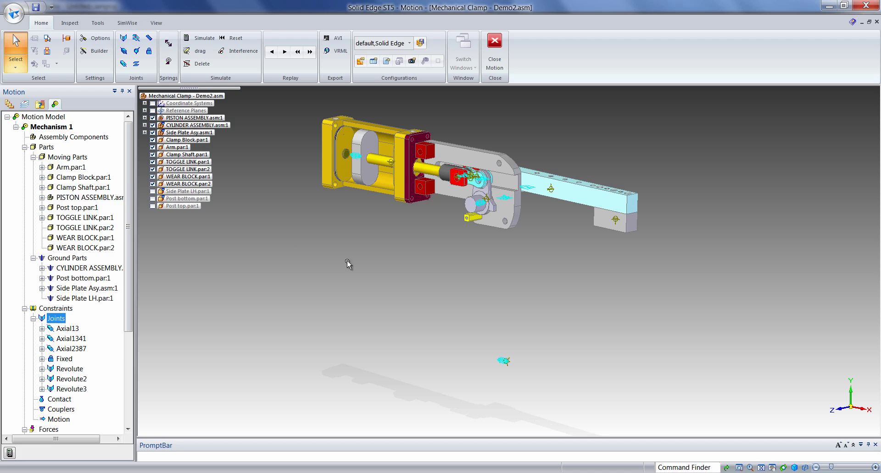
Step: Attach WEAR BLOCK.par:1 and WEAR BLOCK.par:2 to the PISTON ASSEMBLY moving part and check them beneath it
mouse_move(505, 298)
middle_mouse_down()
mouse_move(477, 321)
mouse_move(516, 296)
middle_mouse_up()
middle_click_drag(384, 267, 392, 266)
middle_click_drag(432, 230, 423, 309, "shift")
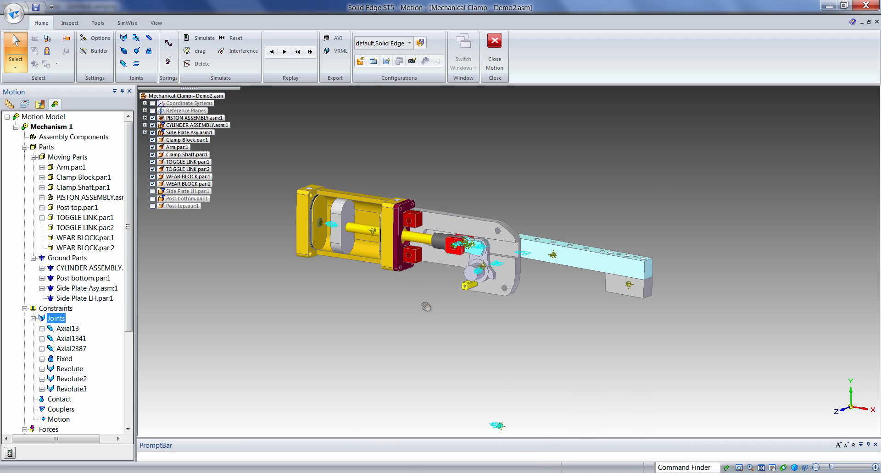
scroll(423, 309, "up", 4)
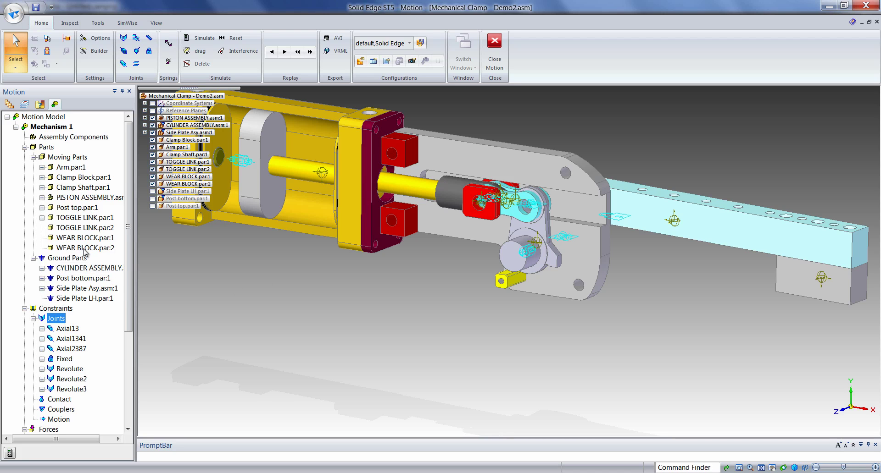
left_click(83, 248)
left_click(82, 239, "ctrl")
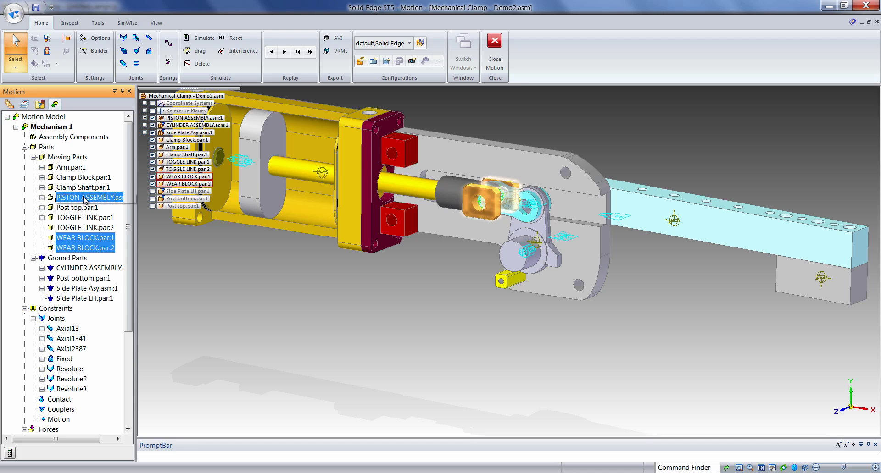
left_click_drag(84, 199, 85, 200)
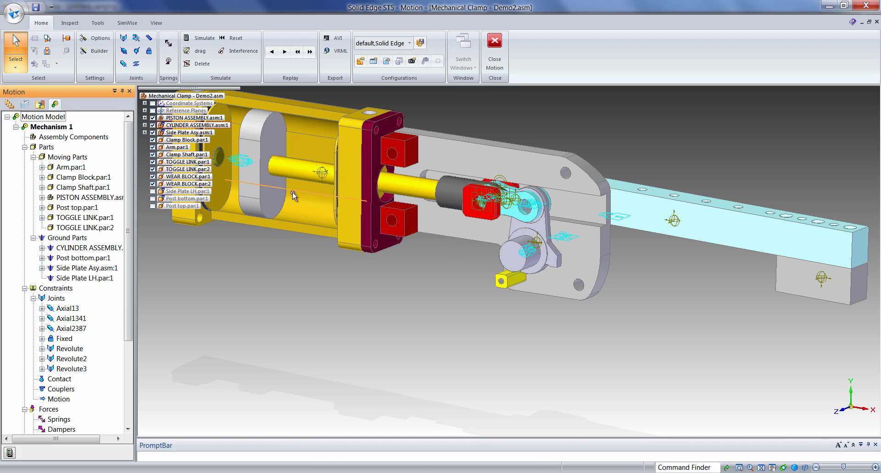
left_click(42, 198)
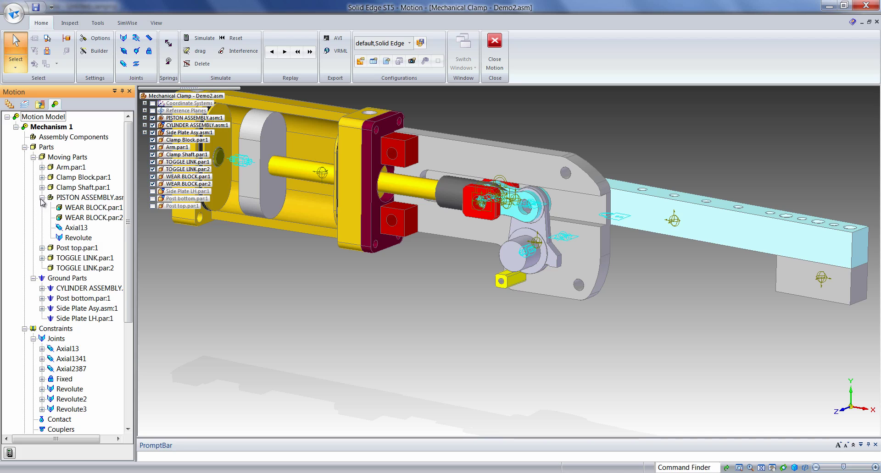
left_click(42, 197)
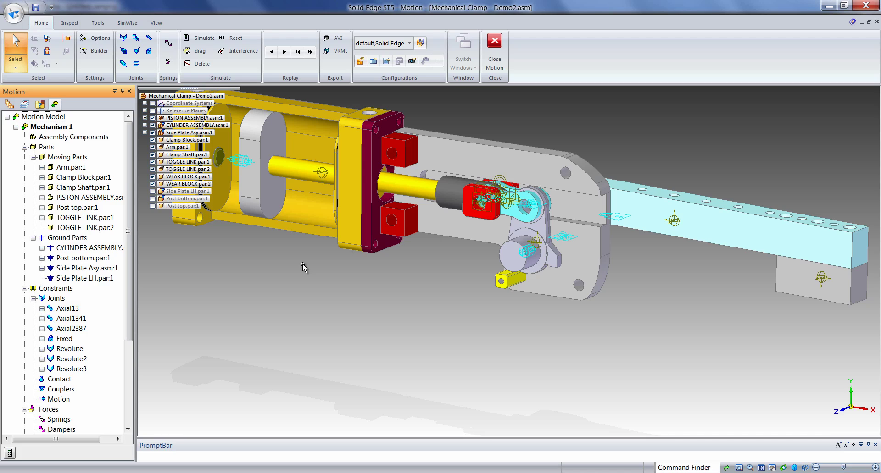
Step: Attach TOGGLE LINK.par:2 to the TOGGLE LINK.par:1 moving part
left_click(72, 229)
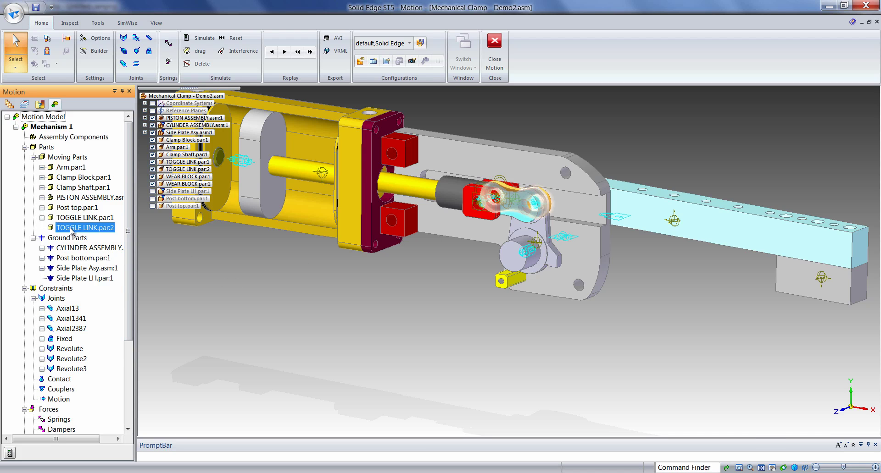
left_click(92, 220, "ctrl")
left_click_drag(91, 223, 92, 222)
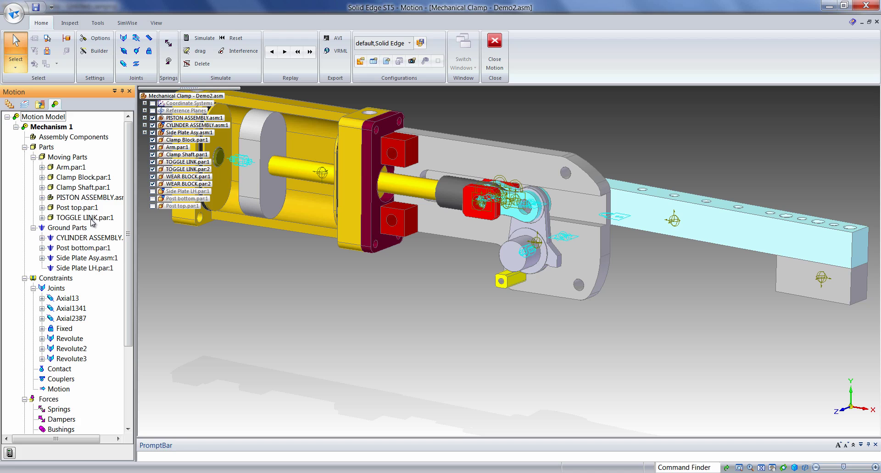
Step: Attach the Arm.par:1 moving part to Clamp Shaft.par:1
middle_click_drag(289, 321, 273, 282)
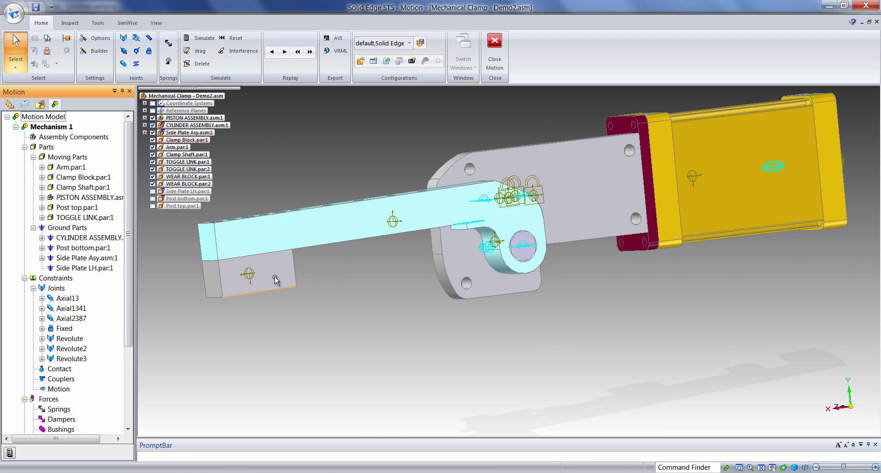
middle_click_drag(348, 326, 501, 257)
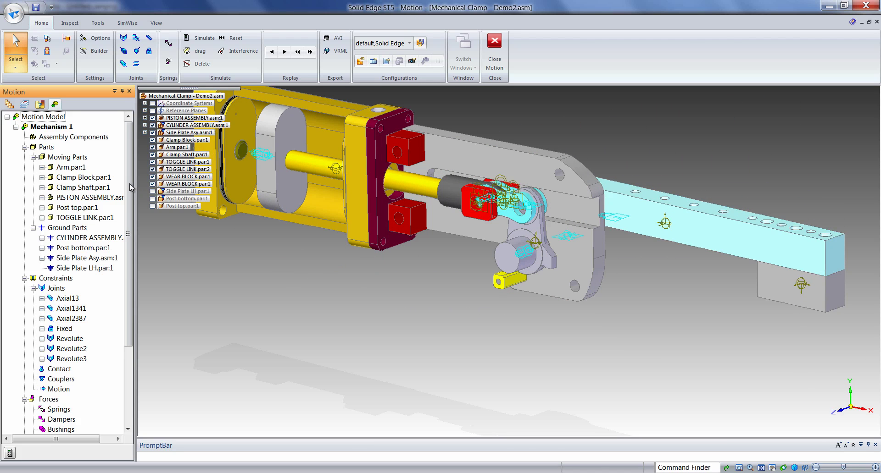
right_click(74, 167)
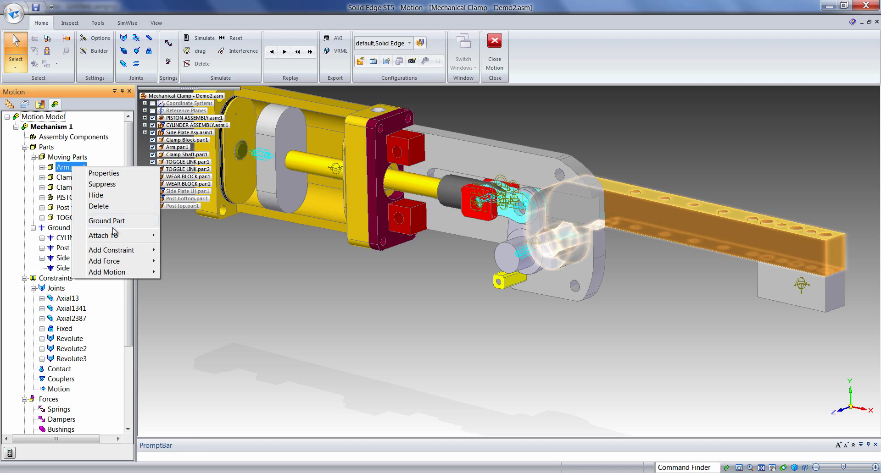
mouse_move(114, 234)
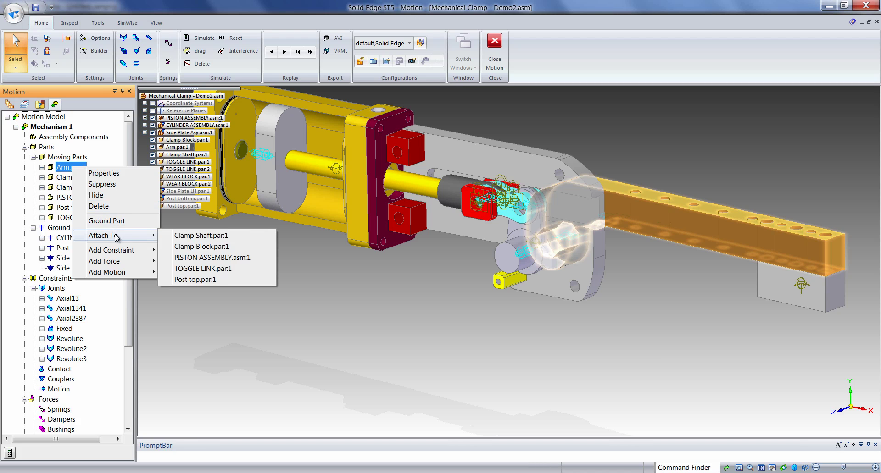
left_click(190, 237)
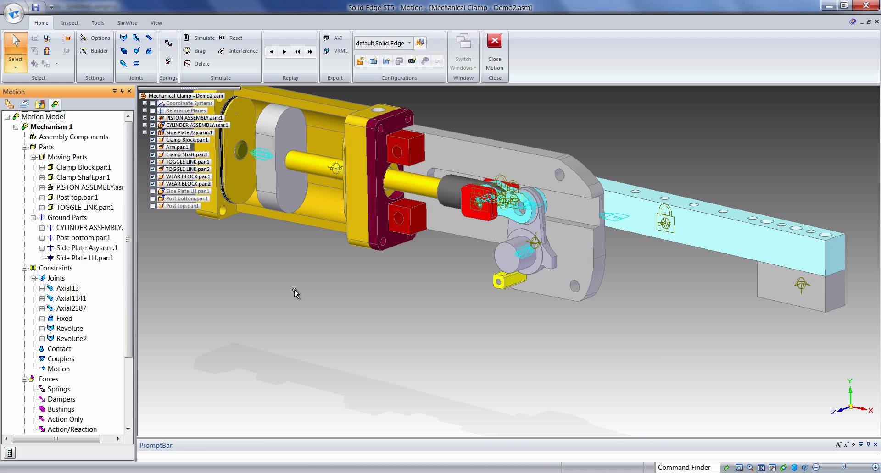
Step: Run the motion simulation to check how the clamp arm moves, and delete the motion results
scroll(296, 292, "down", 3)
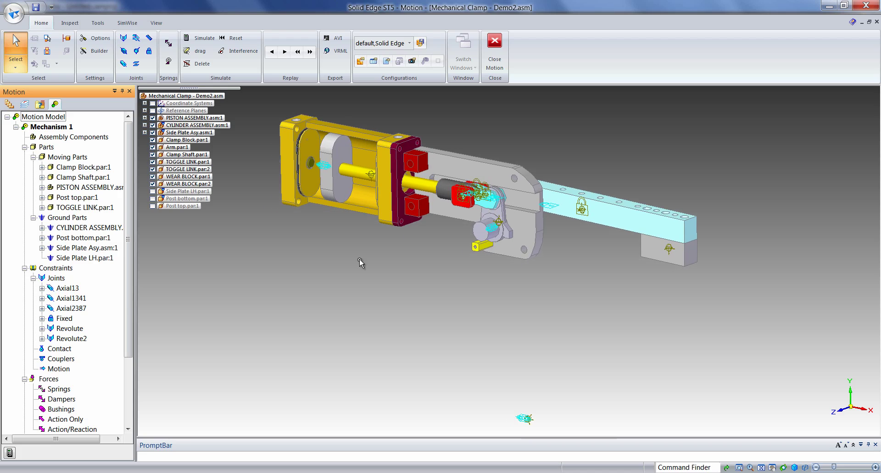
left_click(9, 454)
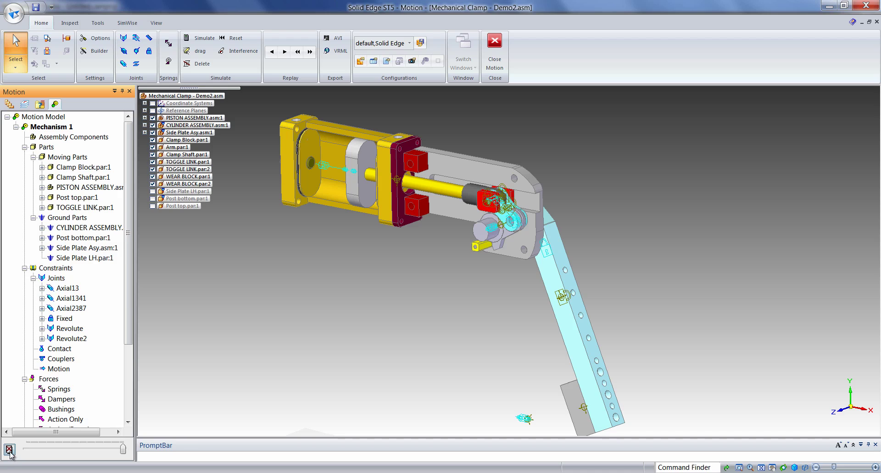
left_click(9, 450)
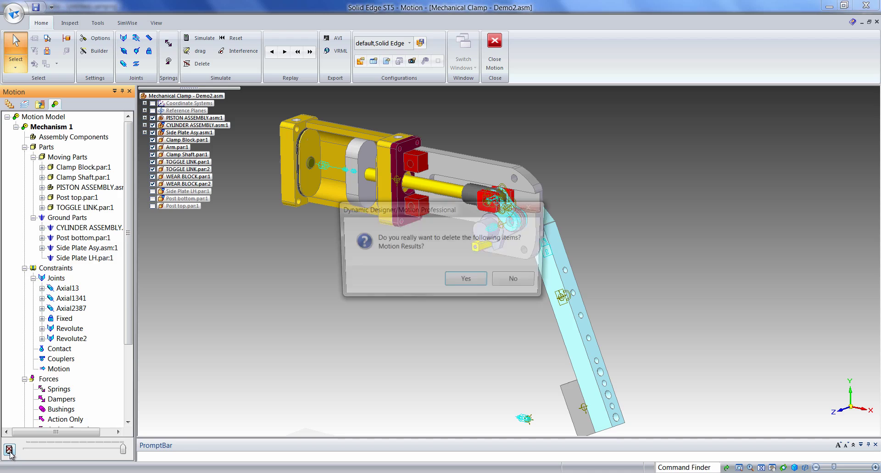
left_click(467, 281)
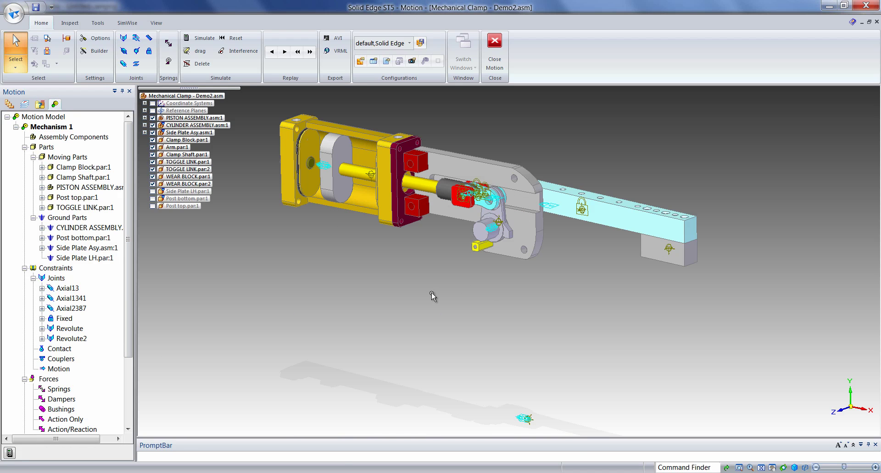
Step: Open the properties of the Axial13 joint and set its Translate Z motion type to Displacement
middle_click_drag(412, 285, 442, 364)
scroll(398, 285, "up", 5)
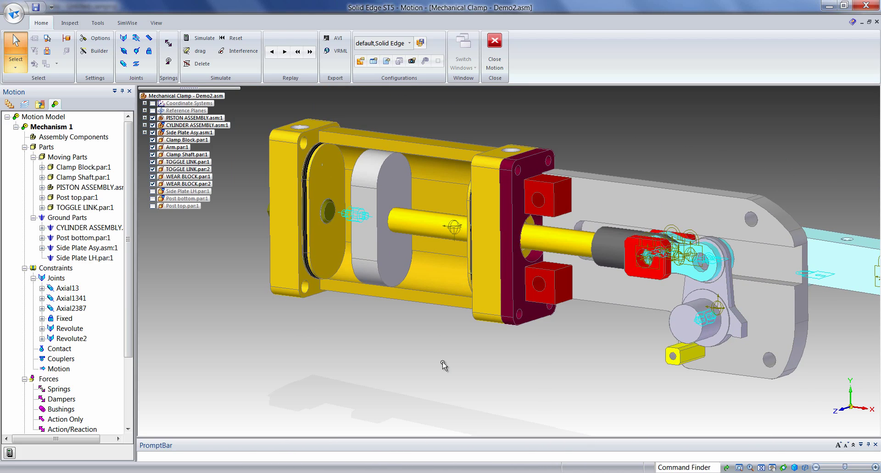
scroll(442, 364, "down", 2)
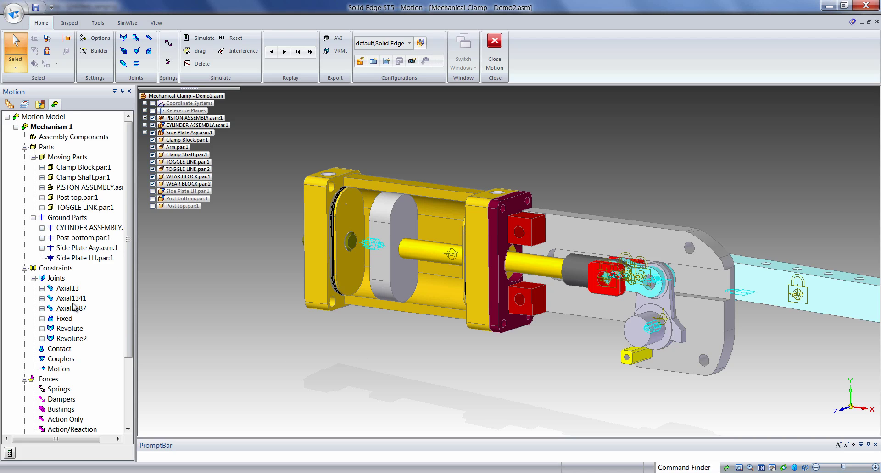
left_click(59, 369)
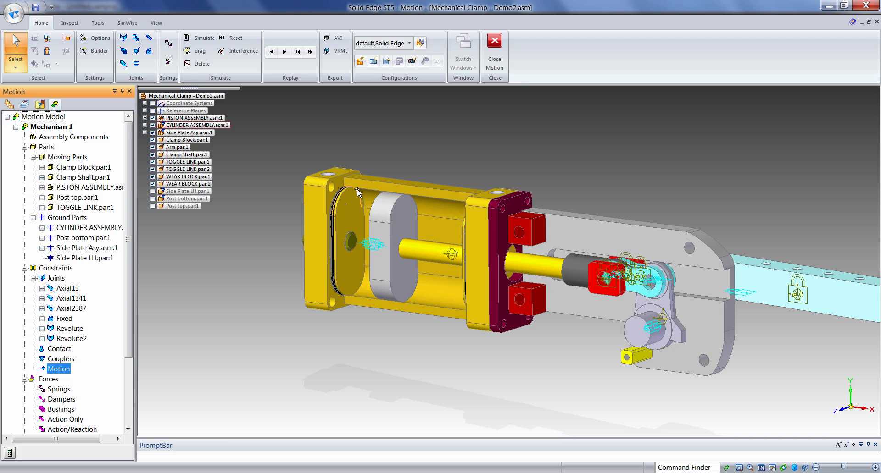
right_click(62, 289)
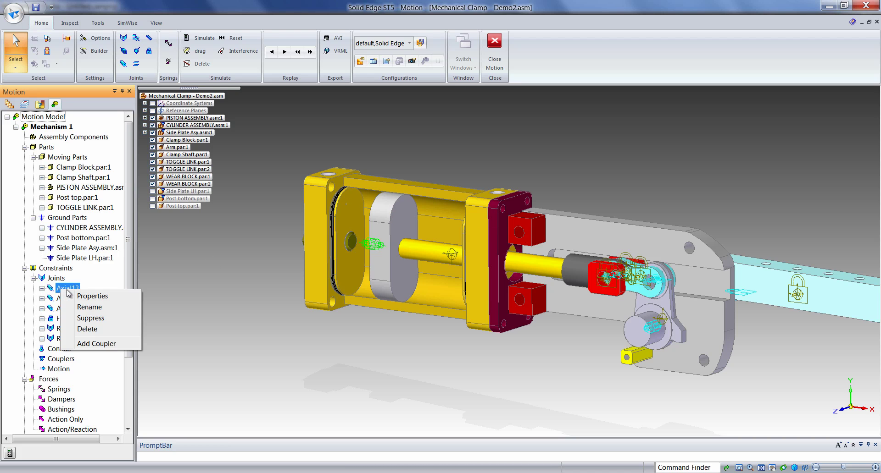
left_click(90, 298)
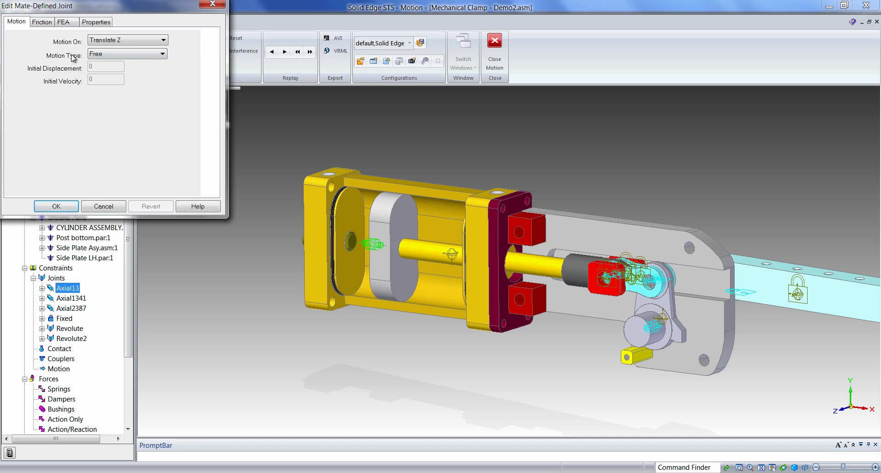
left_click(96, 55)
left_click(103, 71)
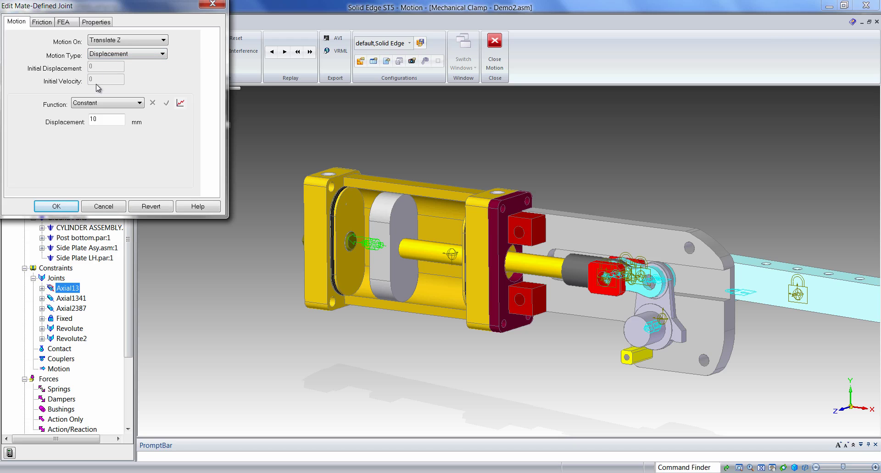
Step: Define the displacement as a Step function with a final value of -65 mm and preview its motion-versus-time graph
left_click(119, 107)
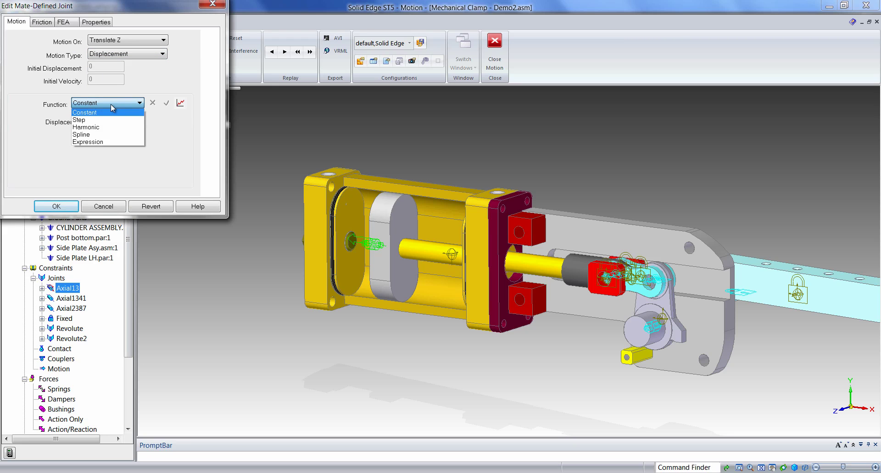
left_click(90, 120)
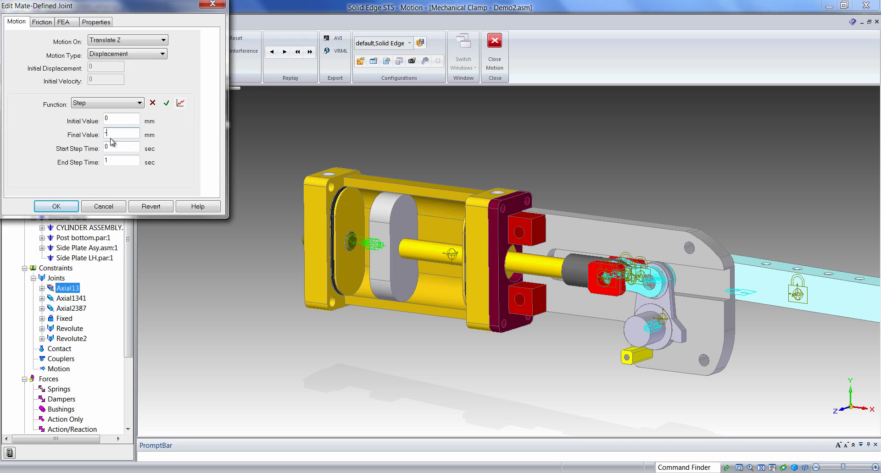
type("-65")
left_click(180, 102)
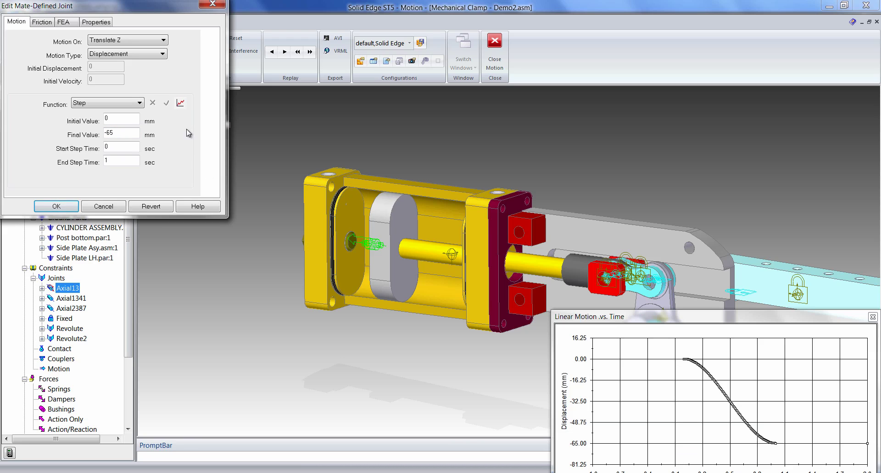
left_click_drag(616, 319, 375, 183)
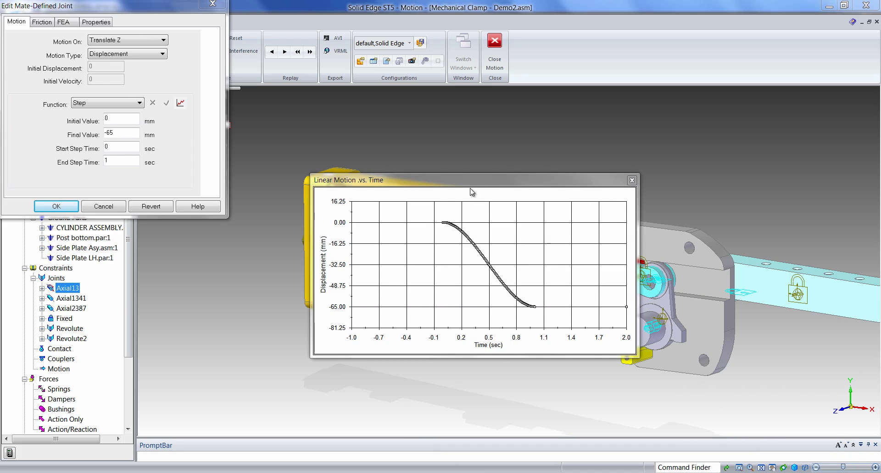
left_click(632, 181)
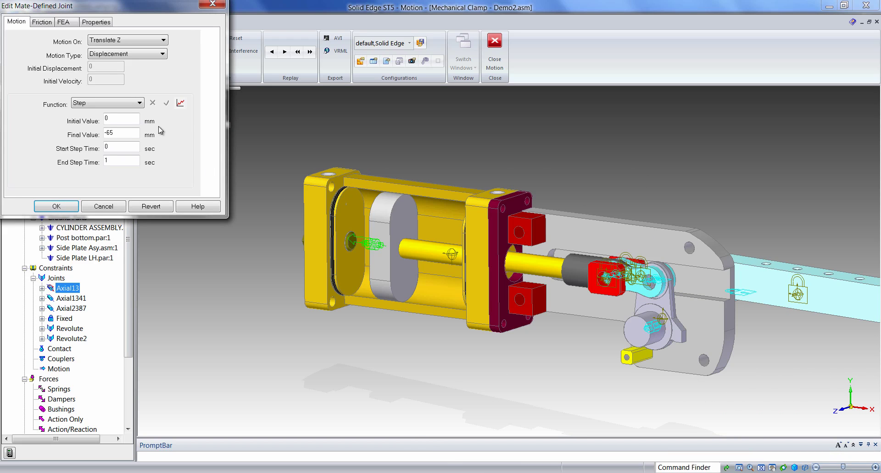
Step: Change the displacement to an expression, add a second step function from 0 to 65 mm between 1 and 2 sec, and apply the joint motion
left_click(139, 104)
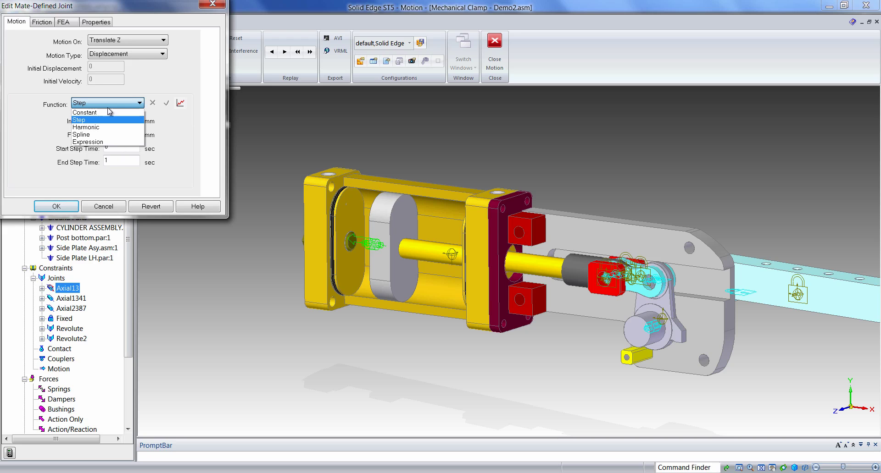
left_click(96, 142)
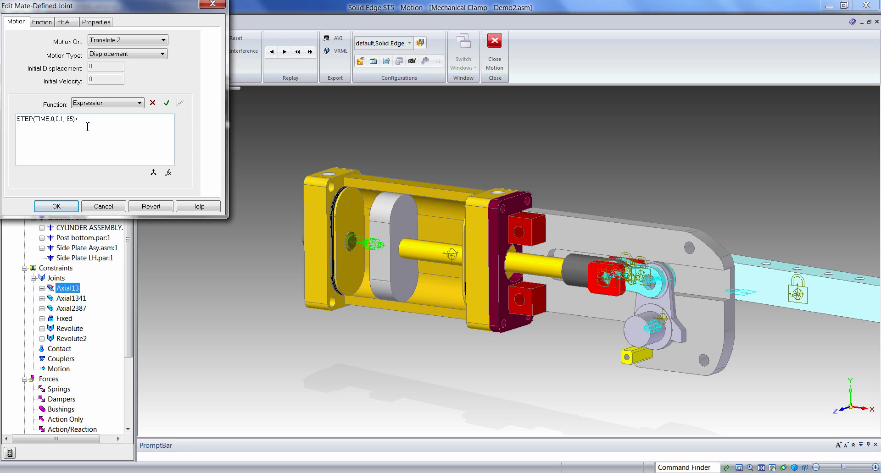
left_click(168, 174)
left_click_drag(152, 121, 231, 124)
left_click(219, 153)
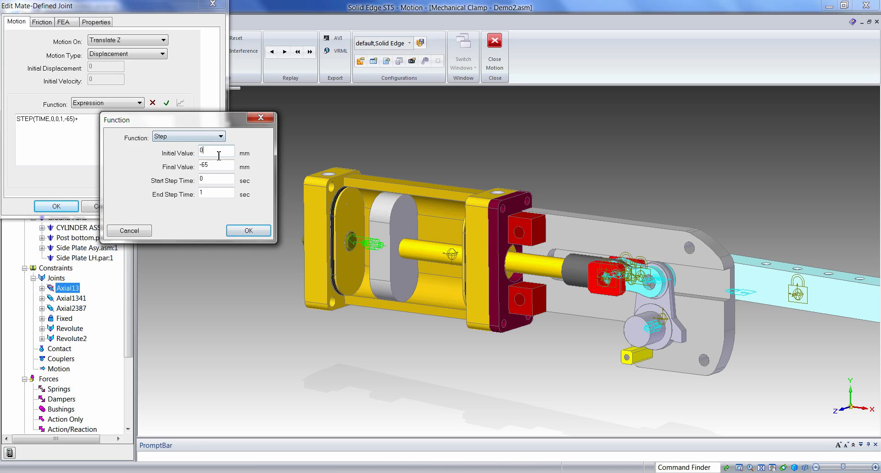
left_click_drag(216, 164, 197, 165)
type("65")
left_click(205, 181)
key("BackSpace")
type("2")
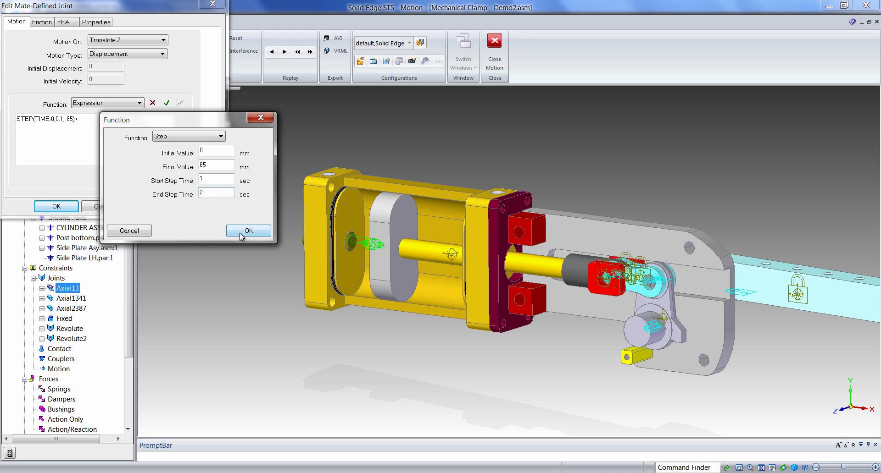
left_click(241, 232)
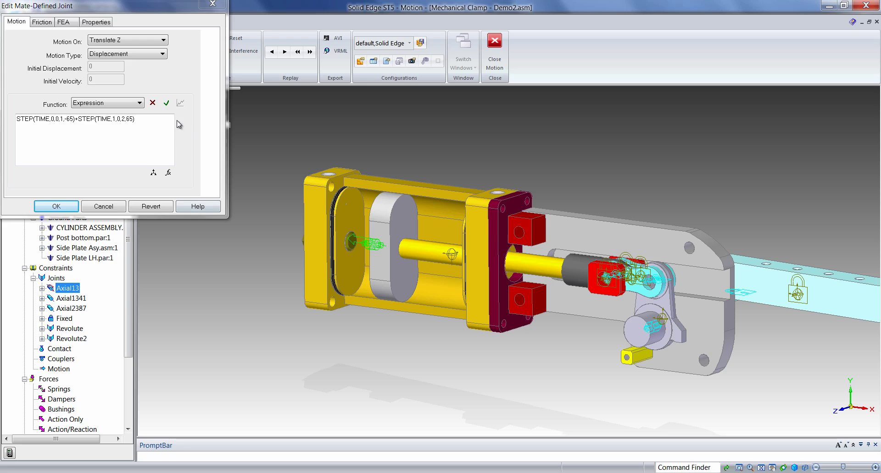
left_click(56, 207)
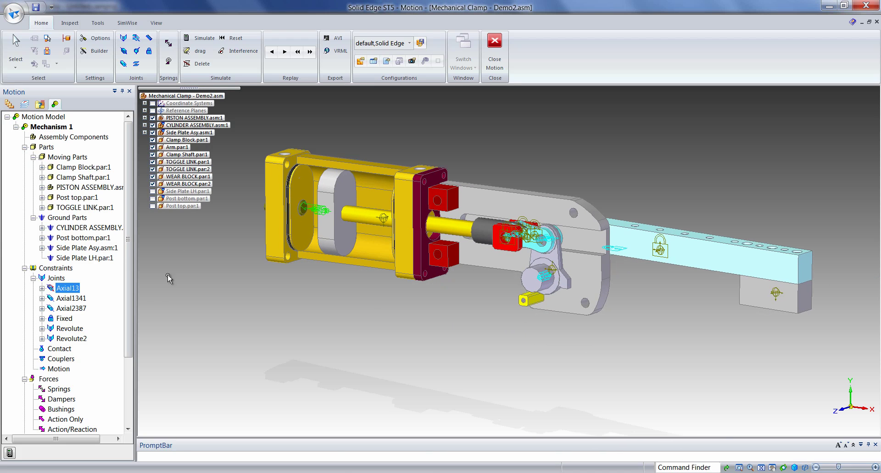
Step: Run the motion simulation, plot the Z component of Axial13's translational displacement, and enlarge the graph
left_click(10, 453)
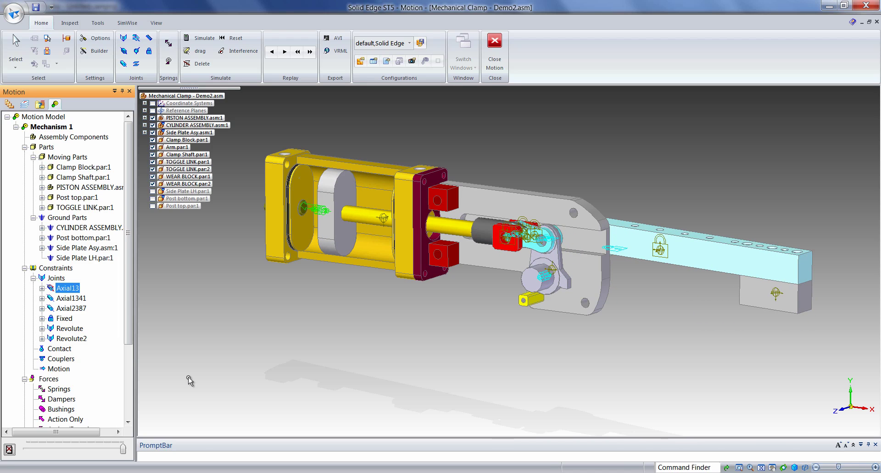
right_click(69, 169)
mouse_move(90, 192)
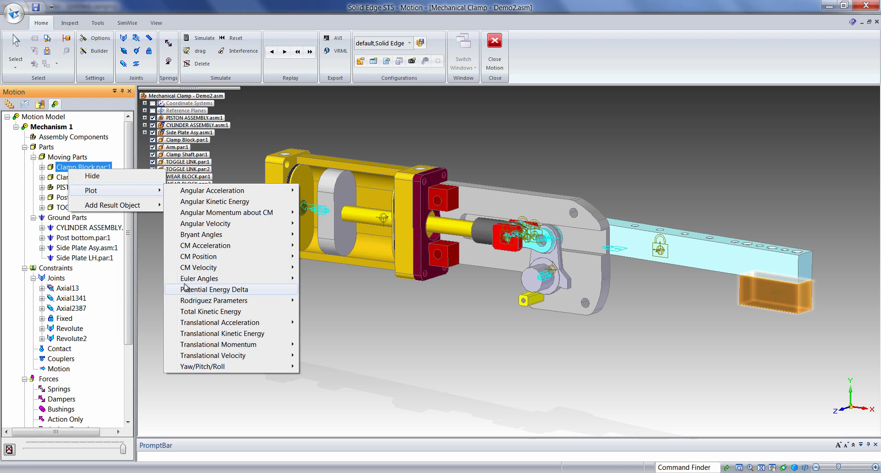
left_click(67, 288)
right_click(68, 289)
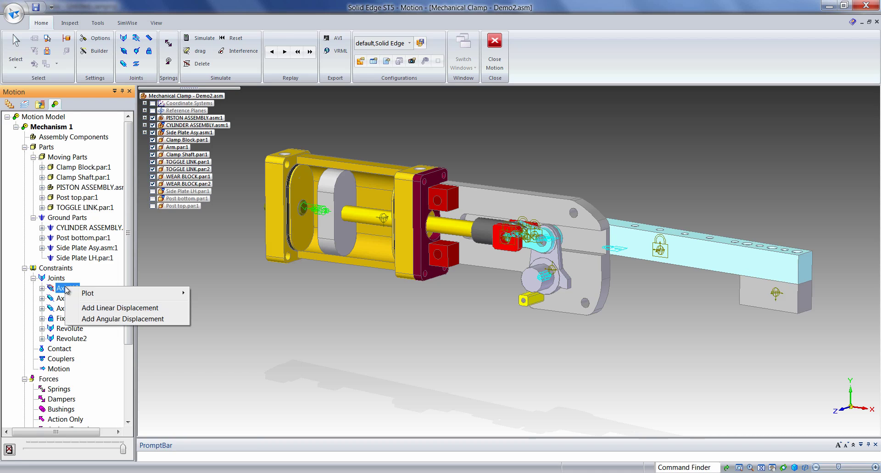
mouse_move(89, 295)
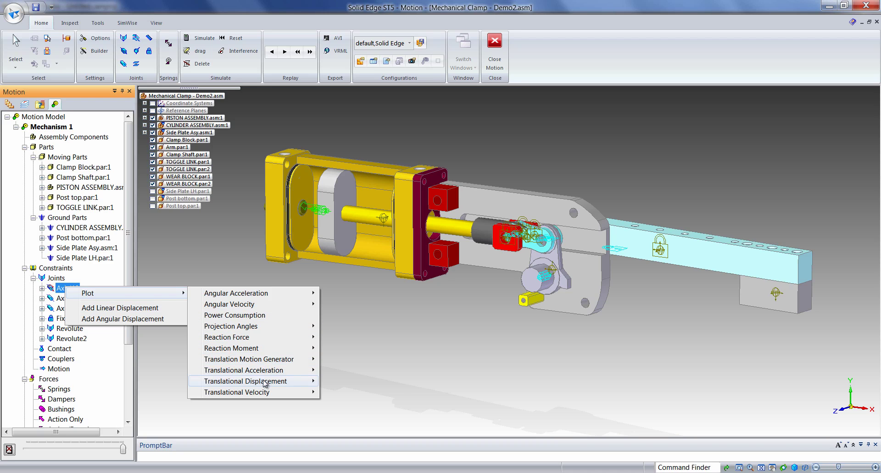
mouse_move(265, 385)
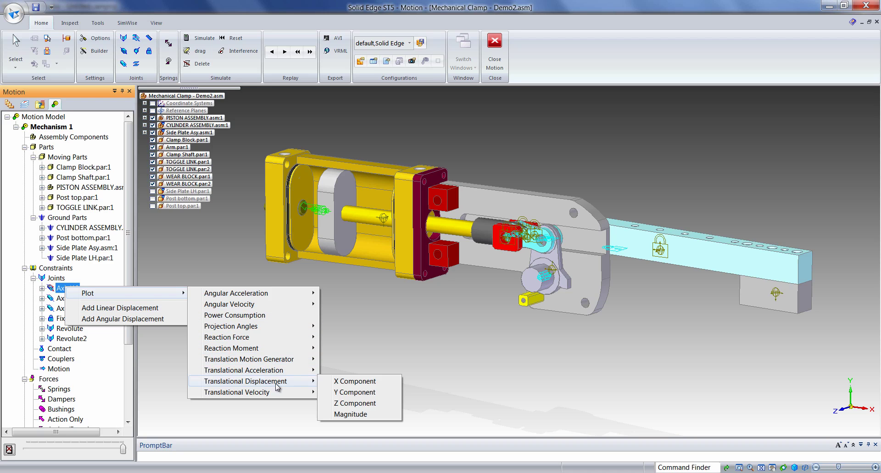
left_click(345, 403)
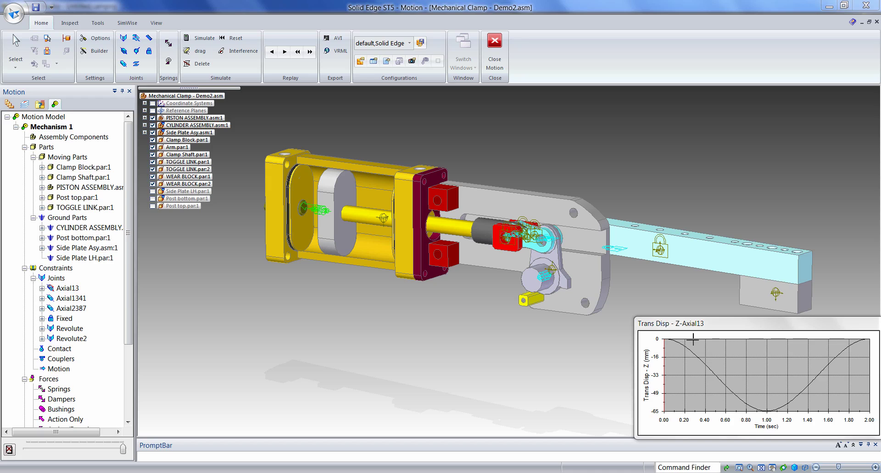
left_click_drag(634, 316, 541, 260)
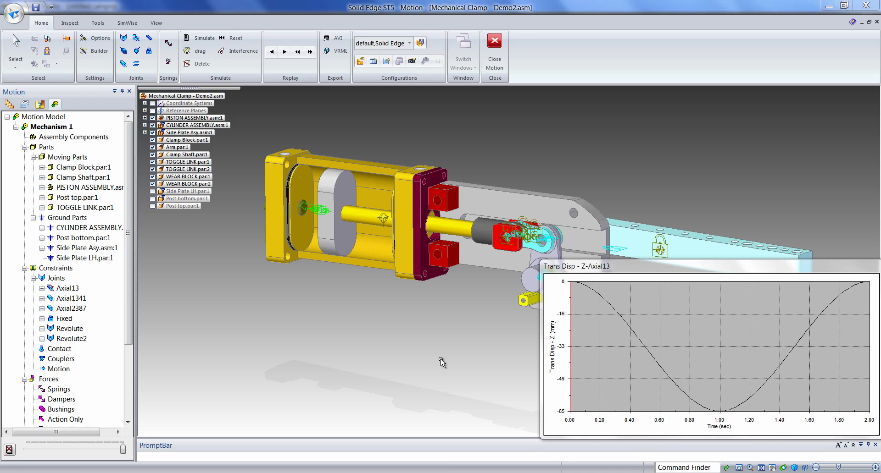
Step: Review the clamp's position at several times along the Axial13 displacement curve
left_click(685, 368)
left_click(650, 336)
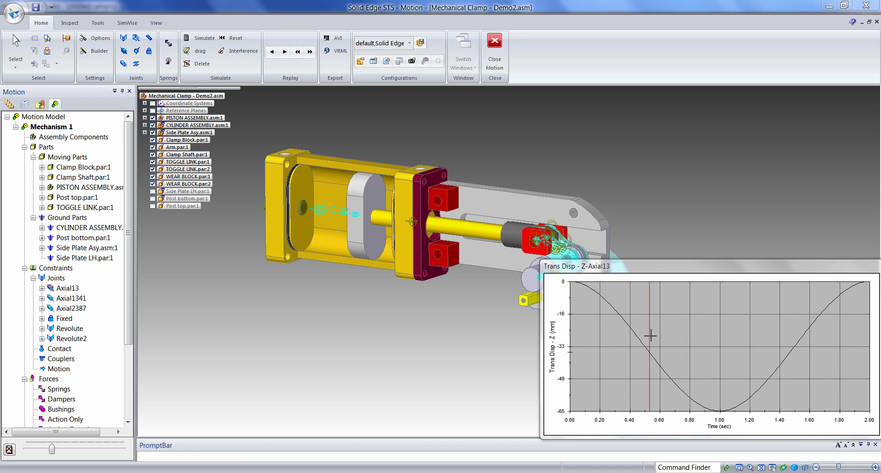
left_click(616, 337)
left_click(671, 341)
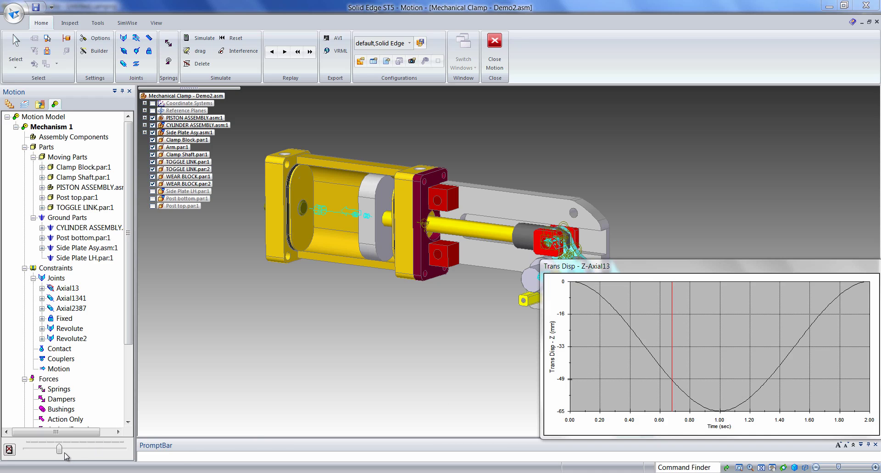
Step: Check the clamp's position at about 0.5 sec on the displacement curve and delete the Trans Disp - Z-Axial13 plot
mouse_move(61, 454)
left_mouse_down()
mouse_move(78, 454)
mouse_move(51, 452)
left_mouse_up()
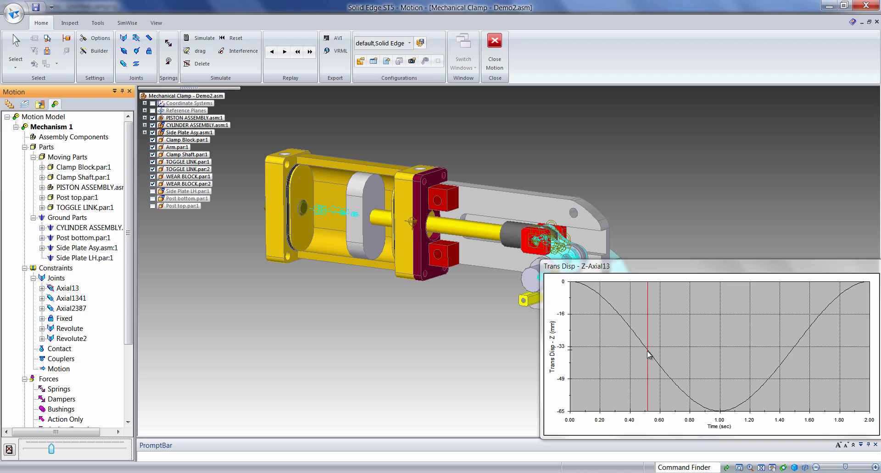
mouse_move(648, 354)
right_click(554, 300)
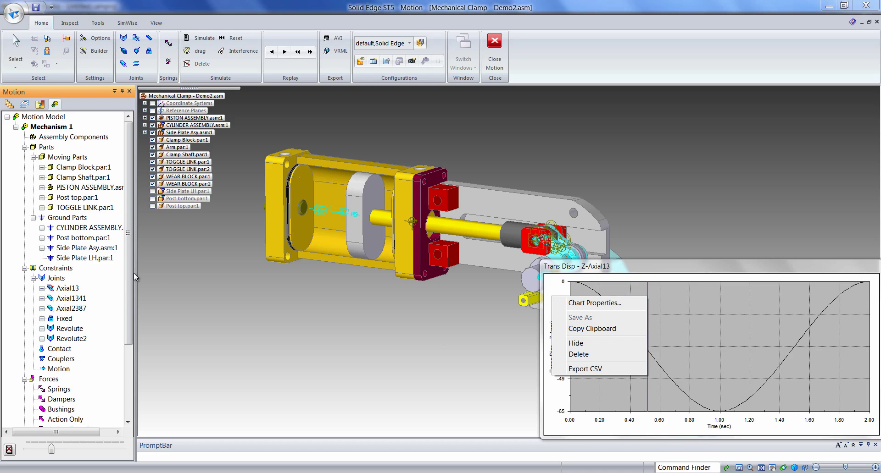
left_click_drag(128, 271, 130, 340)
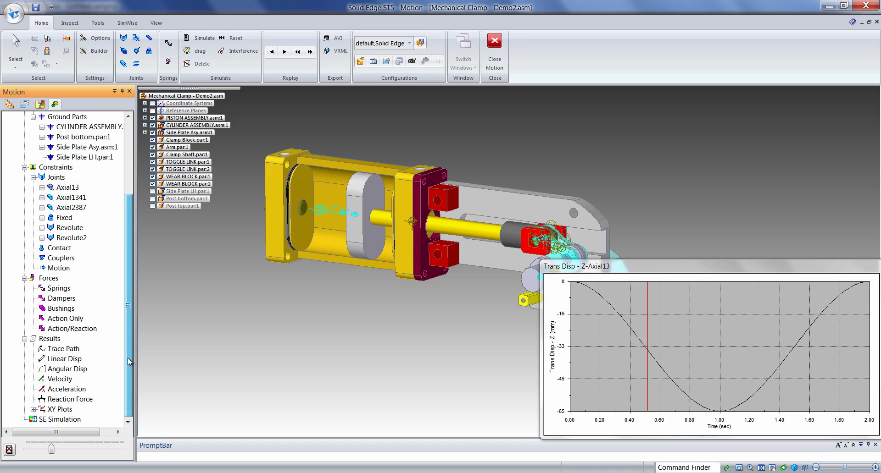
left_click(33, 409)
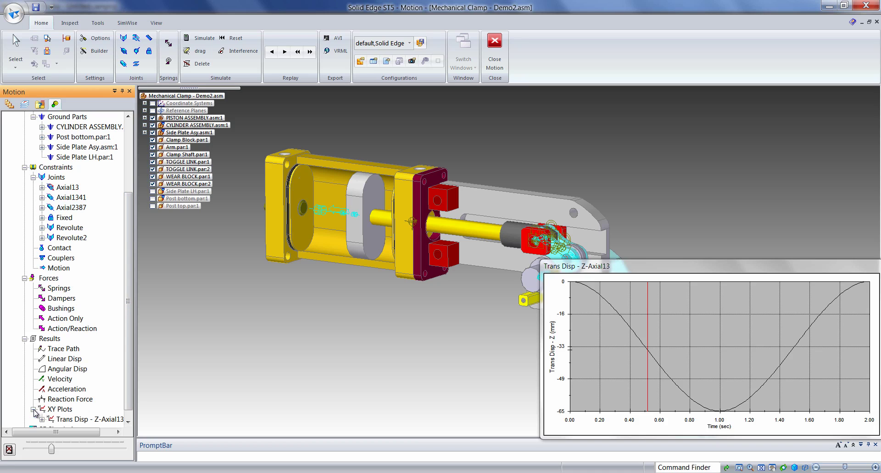
right_click(72, 421)
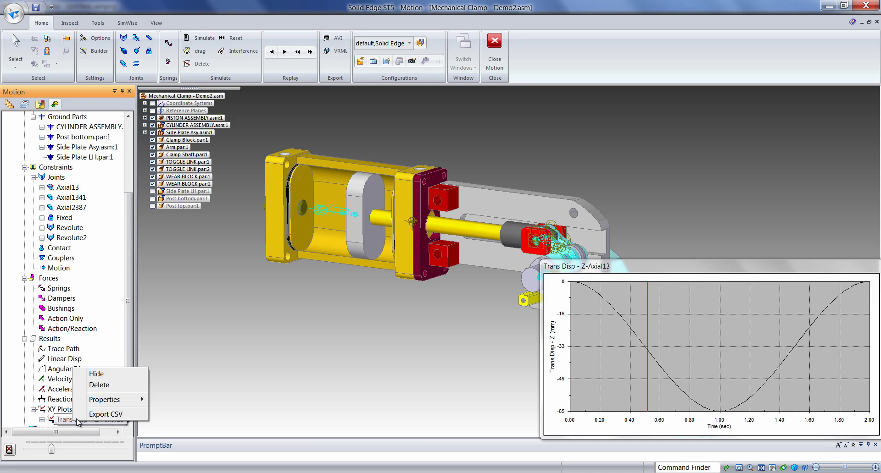
left_click(100, 386)
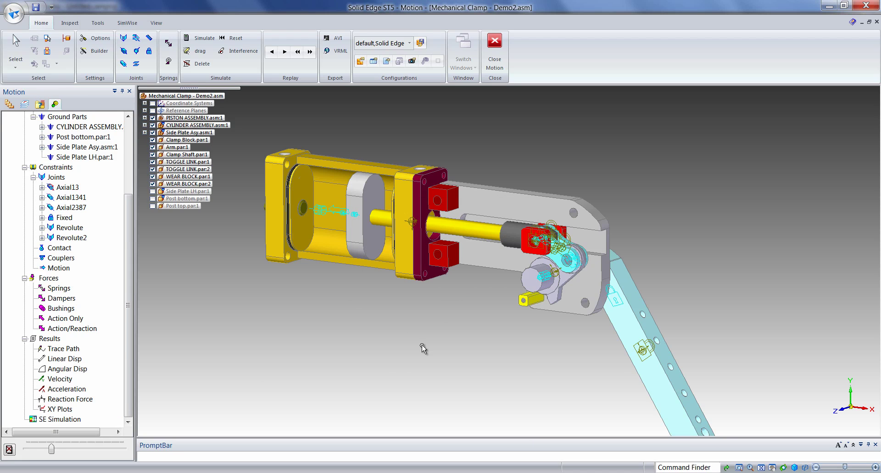
Step: Delete the motion results and show the Post bottom and Post top parts in the assembly
scroll(420, 350, "down", 3)
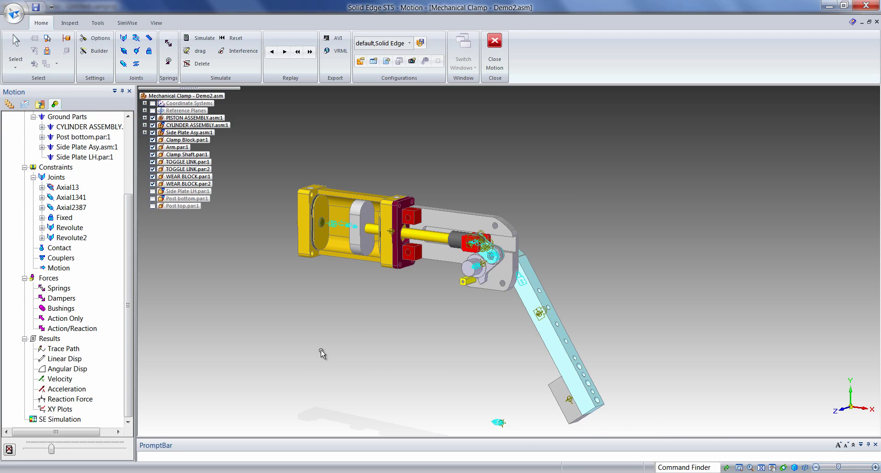
left_click(9, 450)
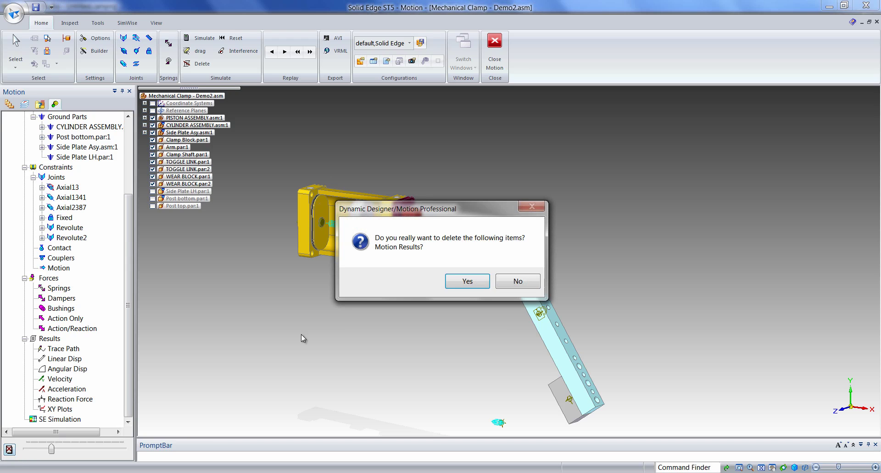
left_click(469, 282)
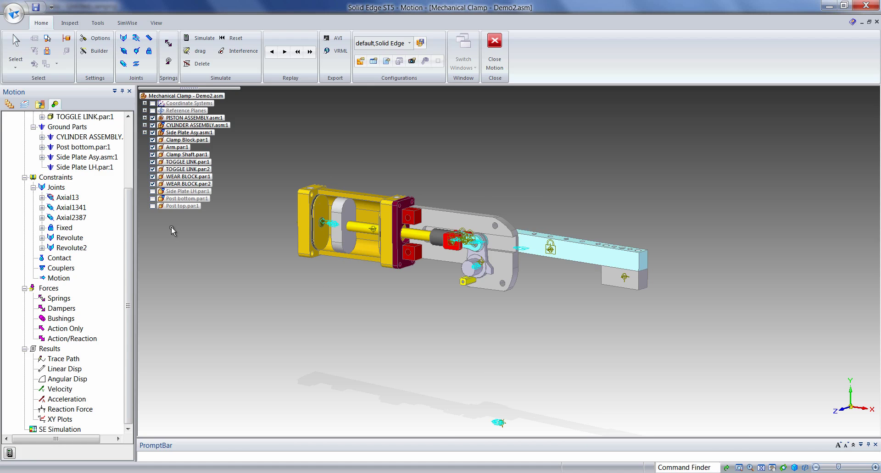
left_click(153, 199)
left_click(152, 206)
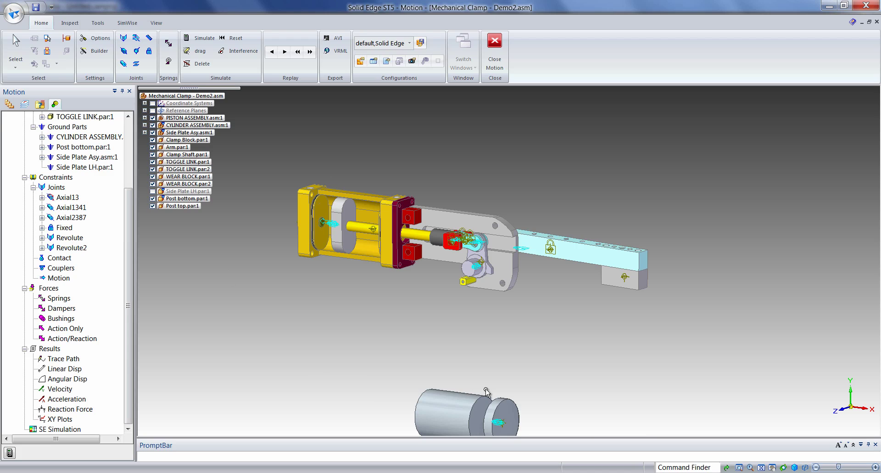
Step: Insert a translational spring from Post top to Post bottom, attached at points on their facing circular edges
middle_click_drag(448, 359, 433, 325, "shift")
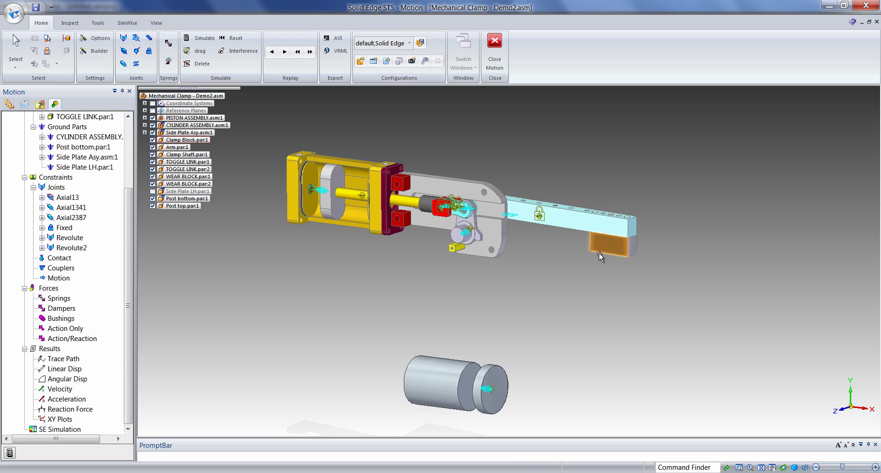
scroll(473, 389, "up", 4)
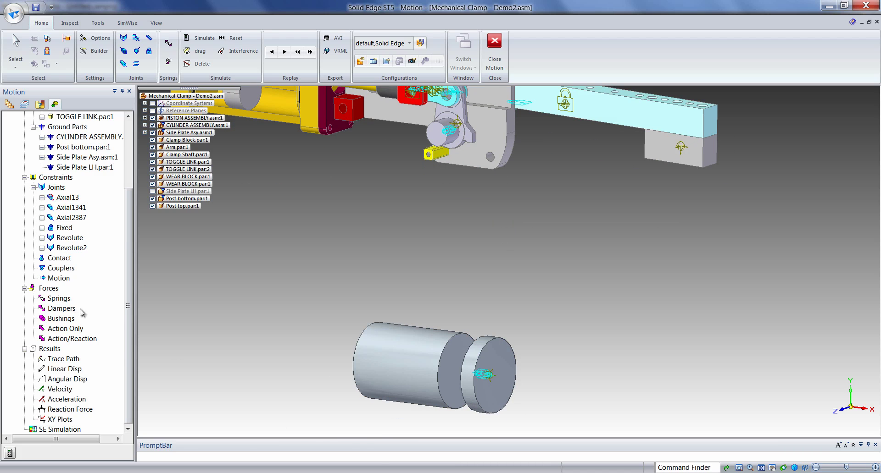
right_click(60, 300)
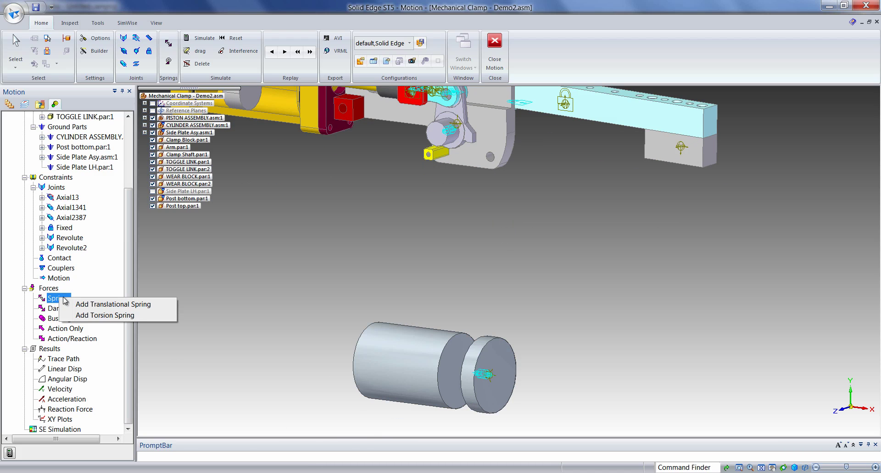
left_click(86, 305)
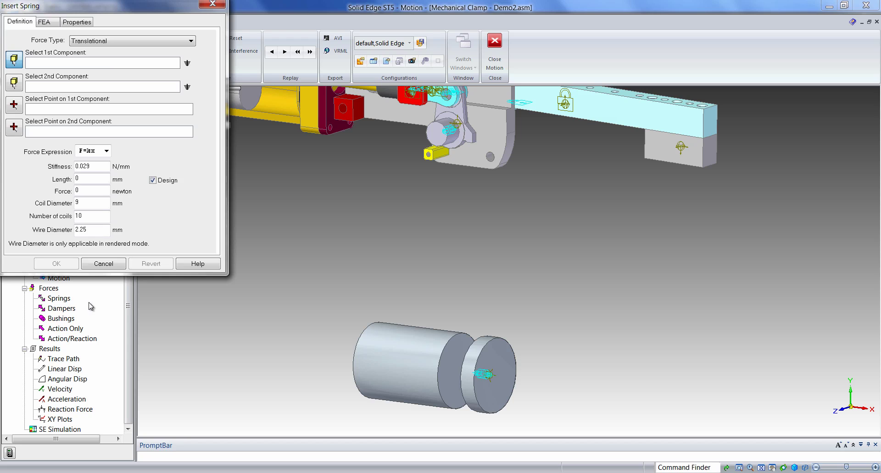
left_click(494, 336)
left_click(436, 334)
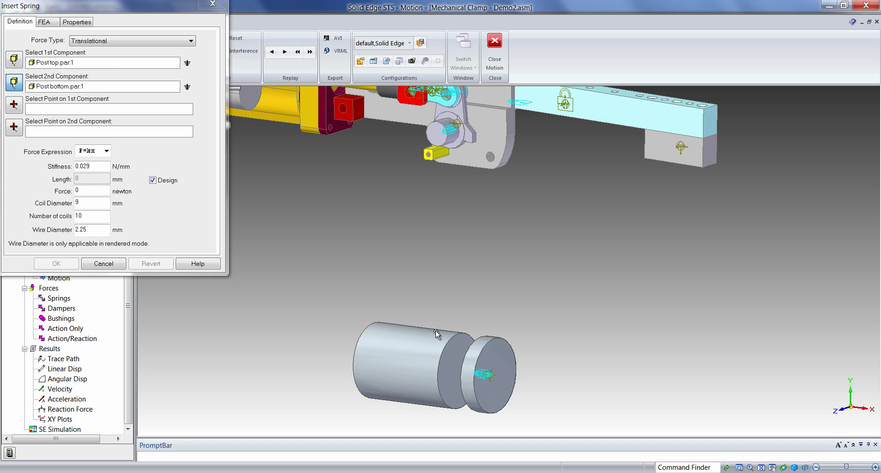
left_click(479, 339)
left_click(460, 338)
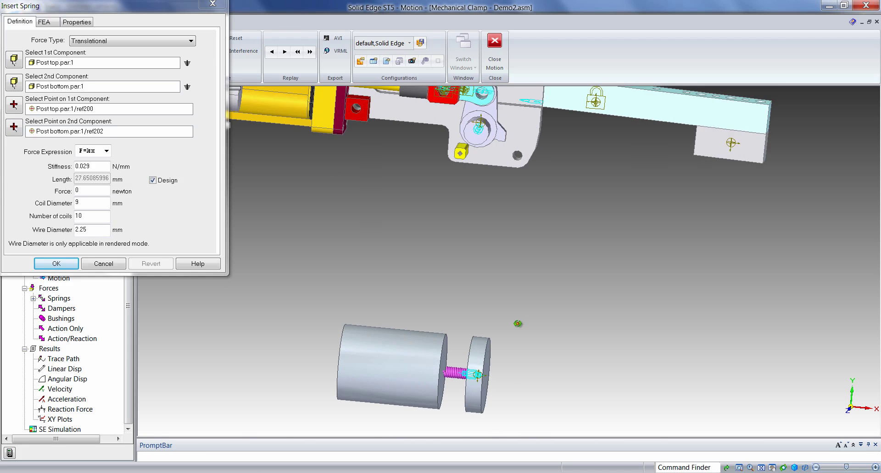
Step: Set the spring's stiffness to 1800 N/mm, coil diameter to 25 mm, number of coils to 6 and wire diameter to 2 mm, and create it
scroll(457, 386, "up", 6)
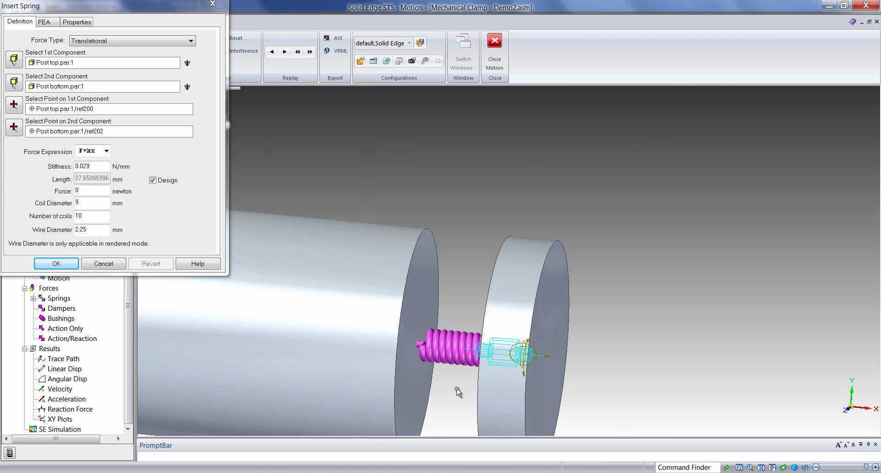
middle_click_drag(444, 379, 467, 331, "shift")
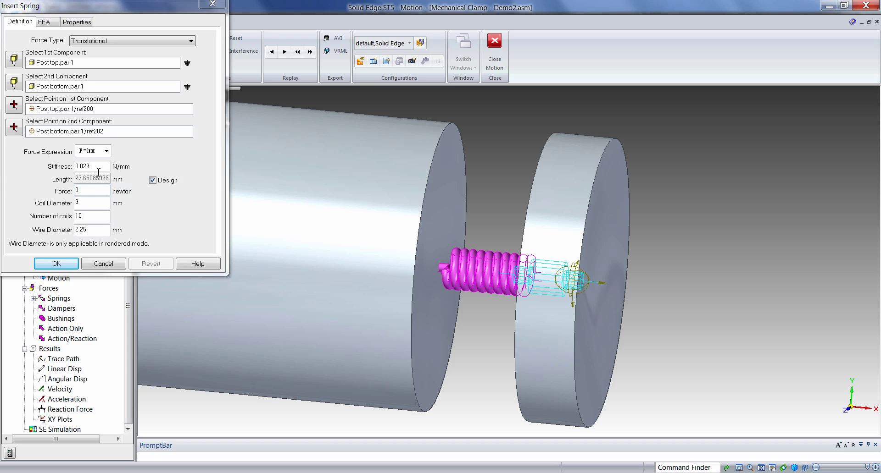
left_click_drag(97, 168, 76, 170)
type("1800")
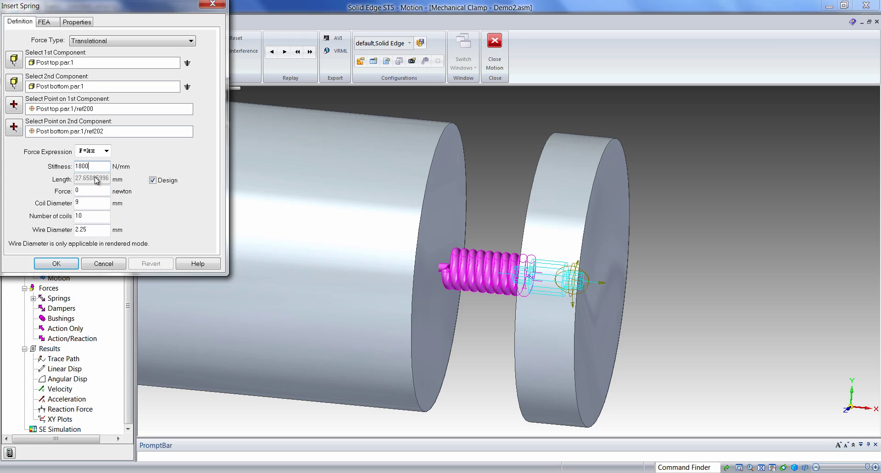
left_click_drag(79, 189, 74, 190)
left_click(86, 205)
left_click_drag(89, 217, 69, 231)
type("2")
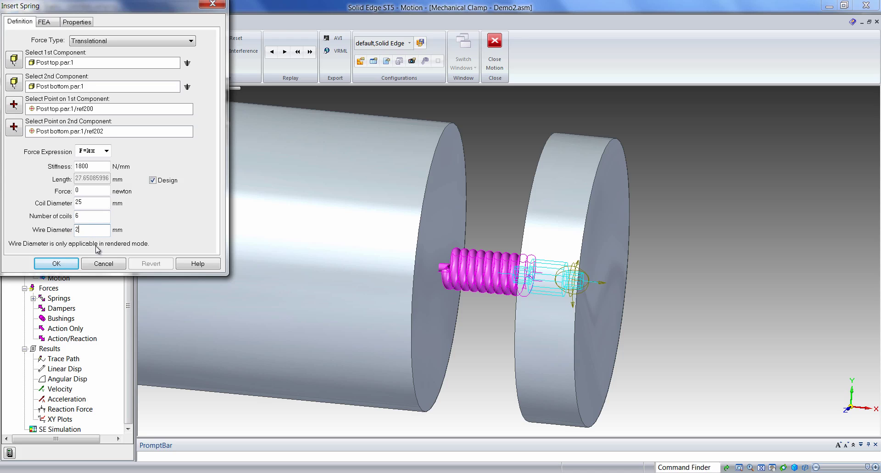
left_click(69, 266)
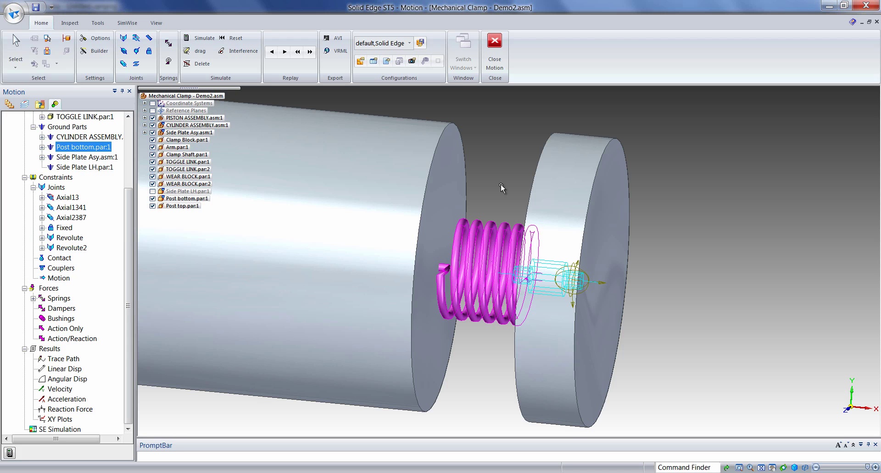
Step: Add a 3D contact between the Clamp Block and Post top parts
scroll(478, 189, "down", 5)
middle_click_drag(478, 188, 510, 318, "shift")
scroll(509, 317, "down", 2)
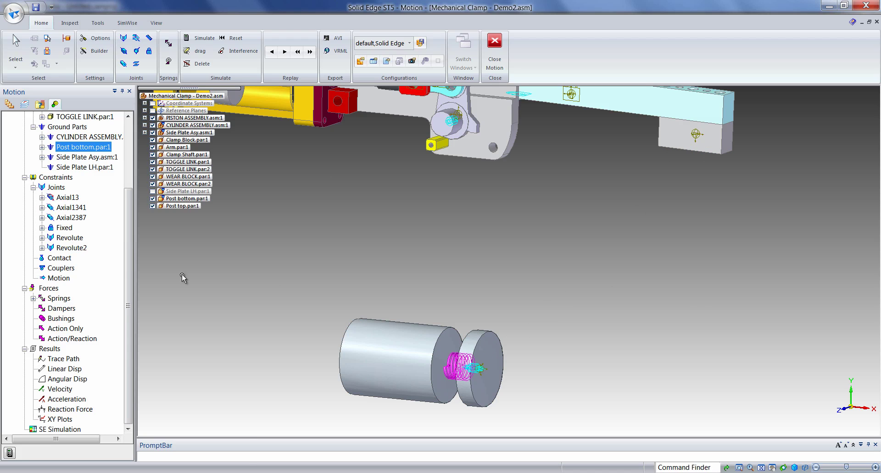
right_click(61, 261)
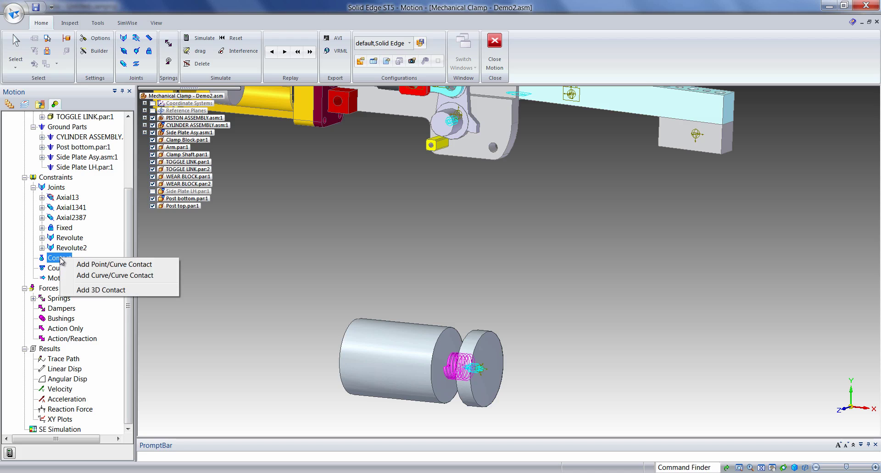
left_click(102, 290)
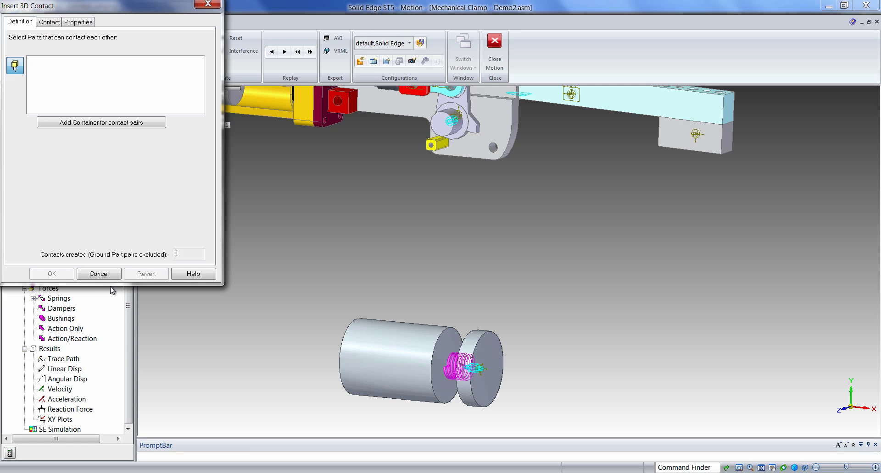
left_click(677, 144)
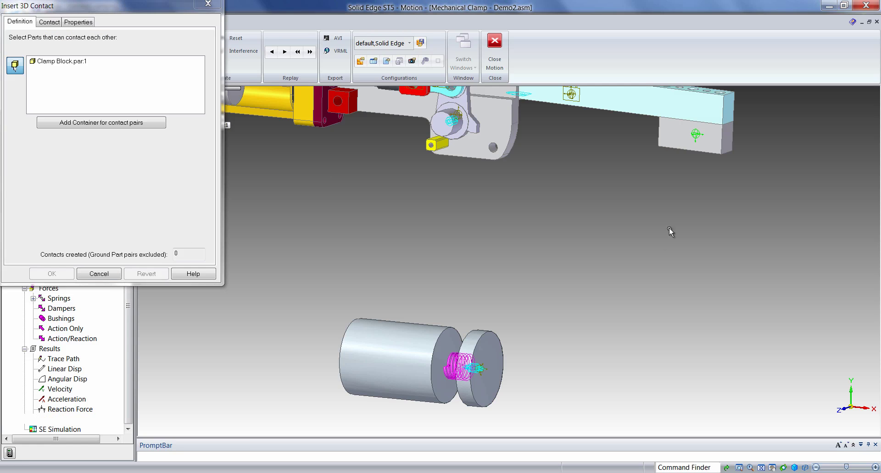
left_click(495, 345)
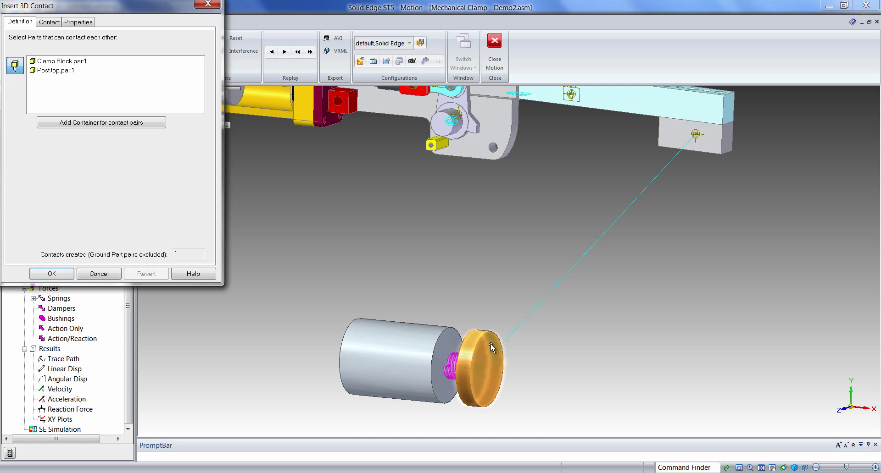
Step: Set the contact's second material to DST Steel with no friction, and create the contact
left_click(53, 23)
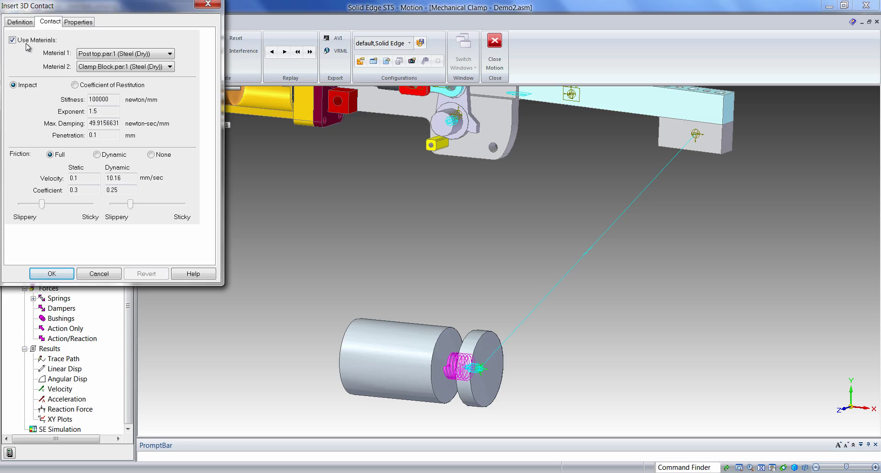
left_click(102, 67)
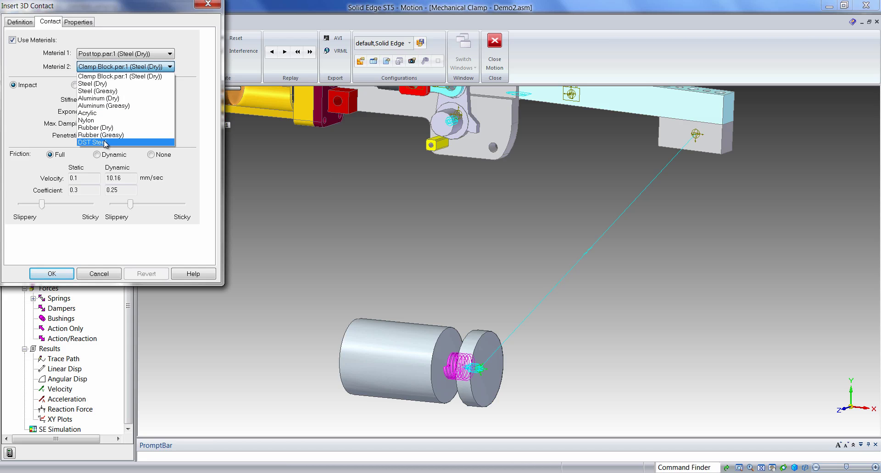
left_click(105, 143)
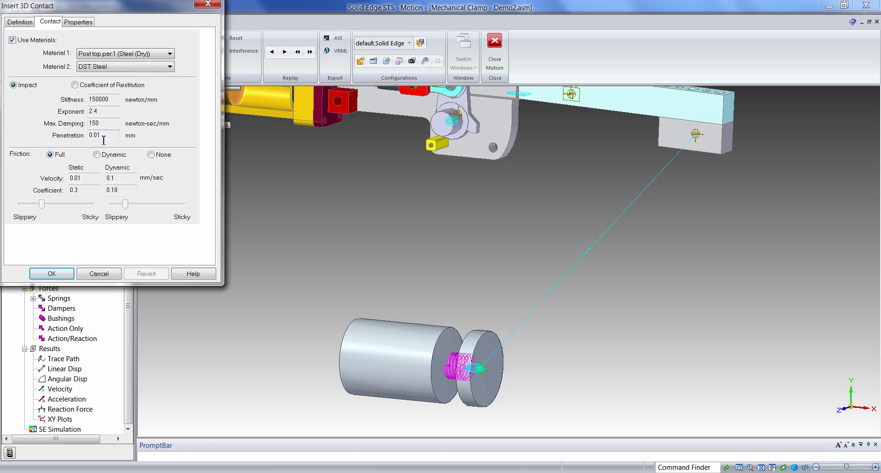
left_click(152, 155)
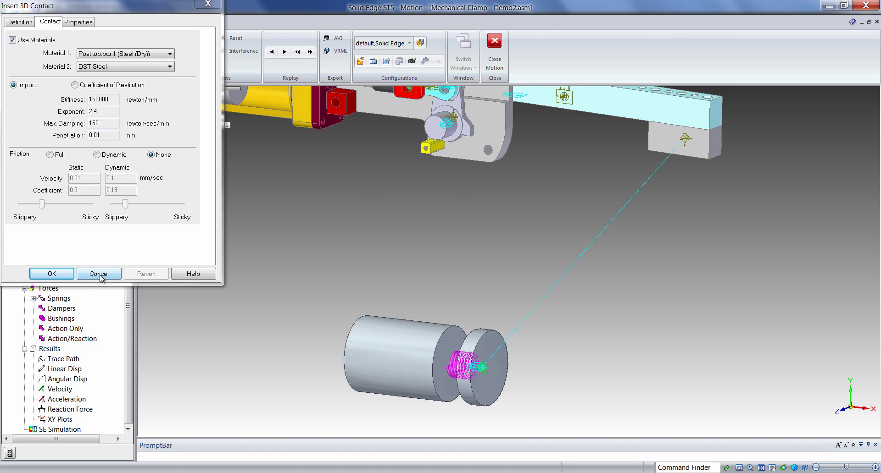
left_click(69, 274)
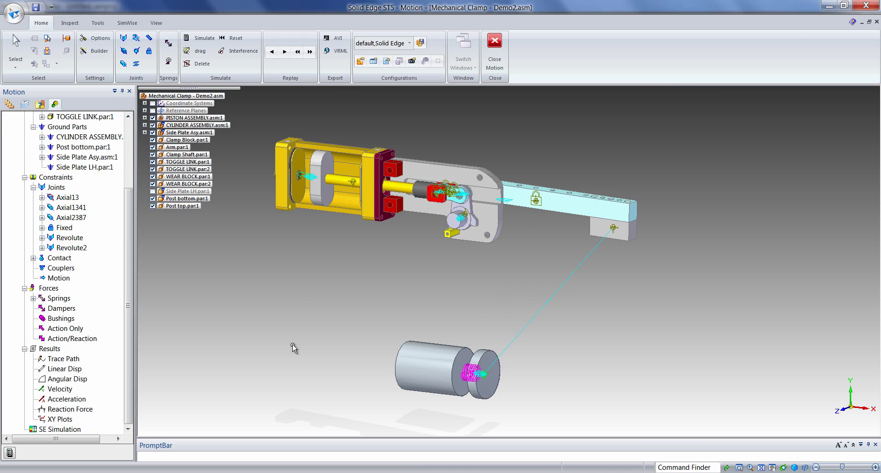
Step: Run the motion simulation and plot the Force X component of the translation motion generator for the Axial13 joint
left_click(9, 453)
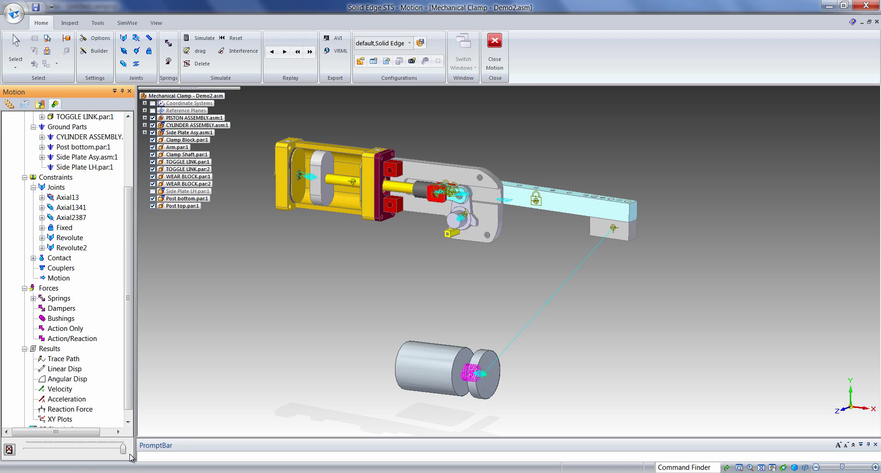
mouse_move(124, 451)
left_mouse_down()
mouse_move(30, 456)
mouse_move(123, 451)
left_mouse_up()
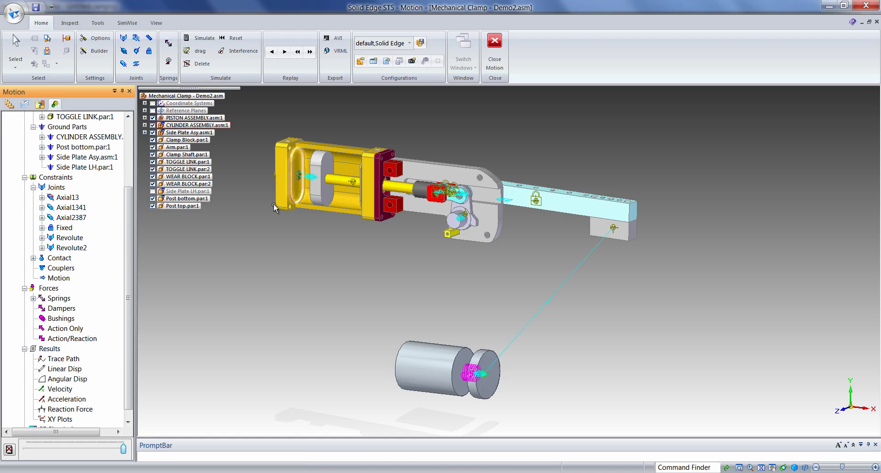
right_click(69, 200)
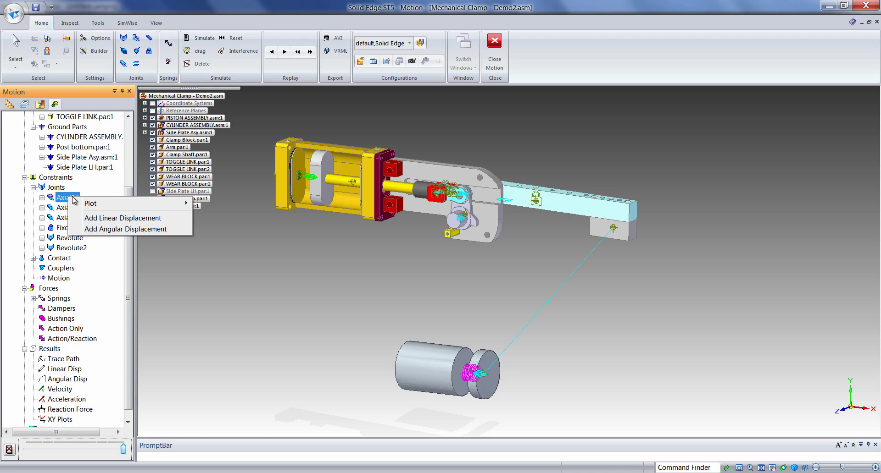
mouse_move(107, 205)
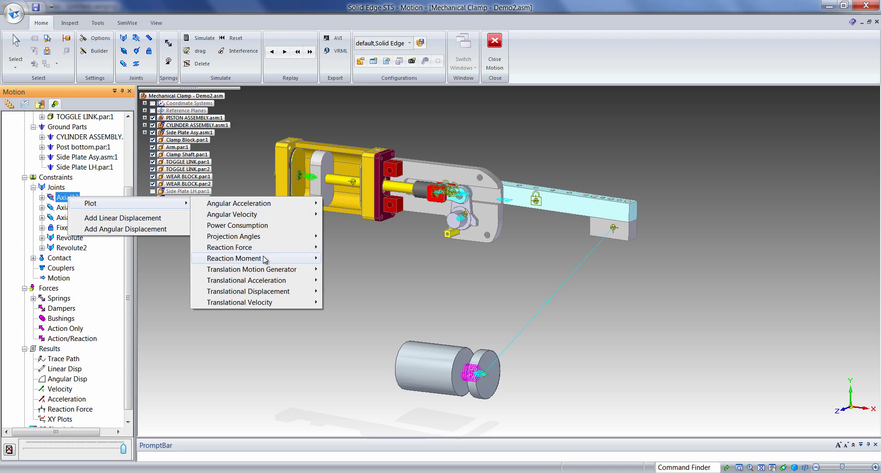
mouse_move(281, 274)
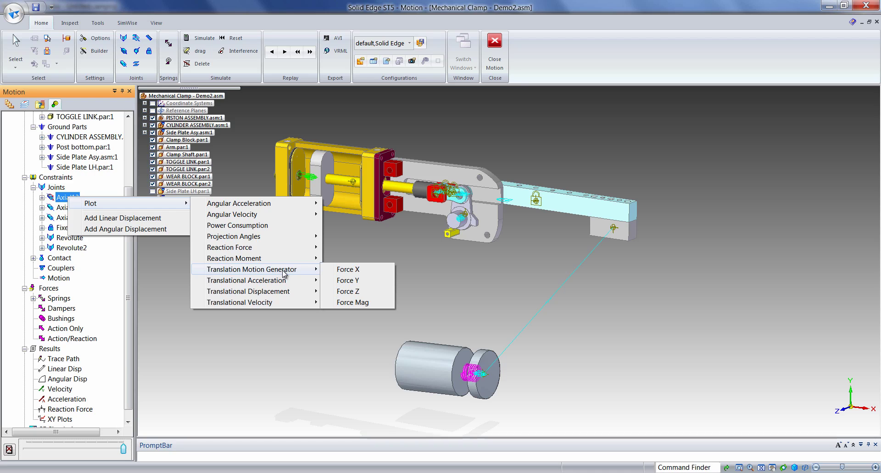
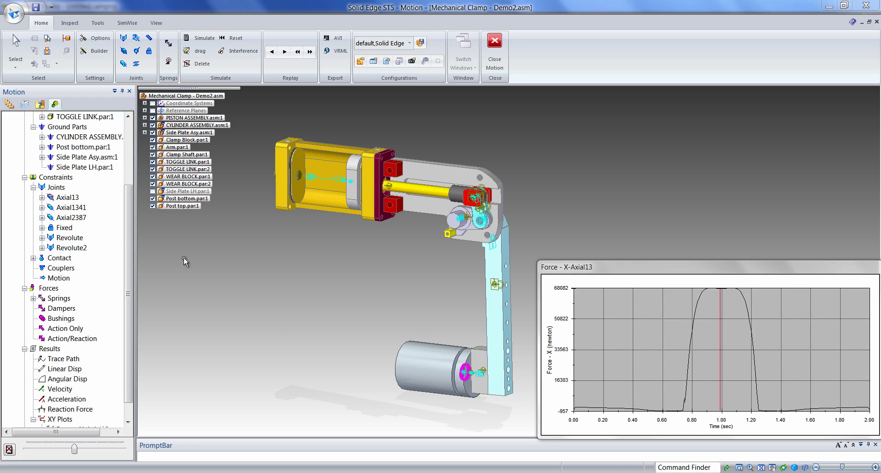
Step: Add a Reaction Forces result object to the Clamp Block part
scroll(130, 233, "up", 3)
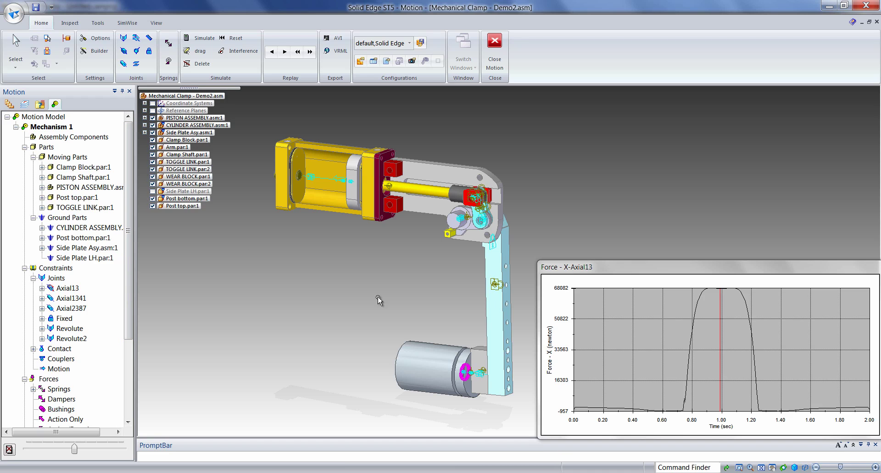
middle_click_drag(383, 298, 331, 282, "shift")
scroll(339, 284, "up", 4)
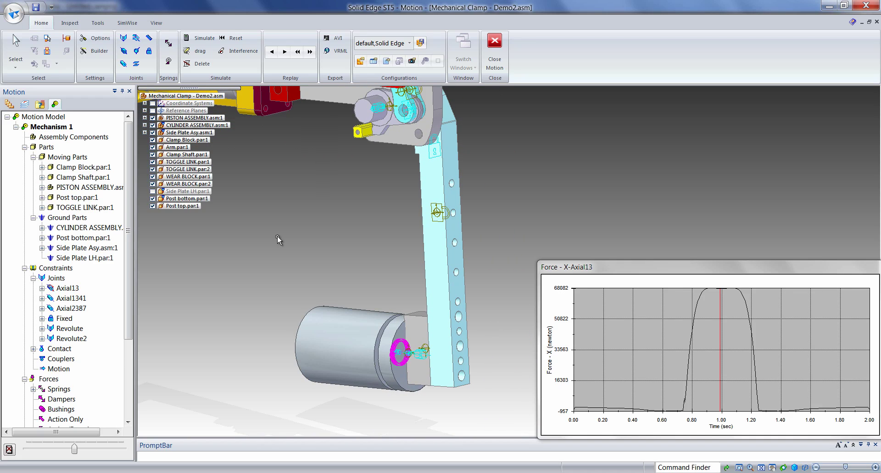
right_click(74, 178)
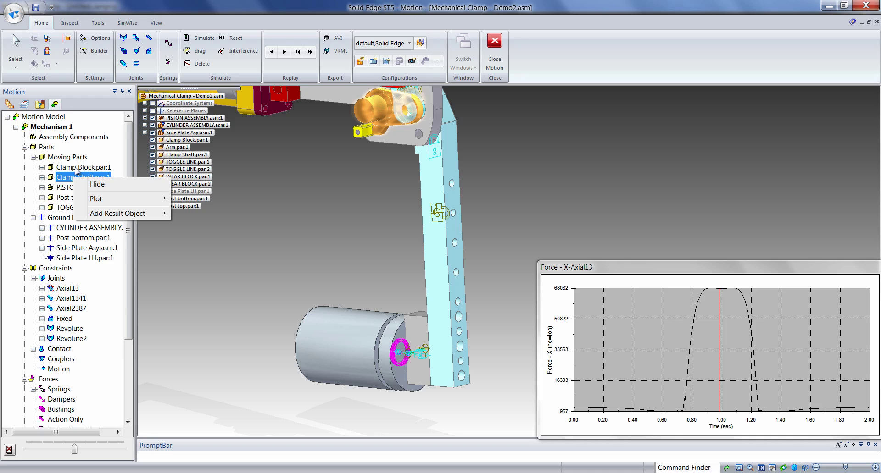
right_click(76, 170)
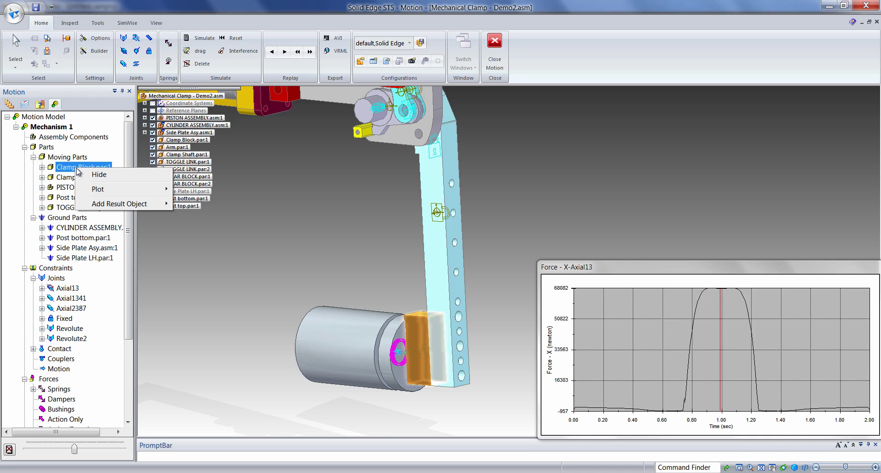
mouse_move(112, 206)
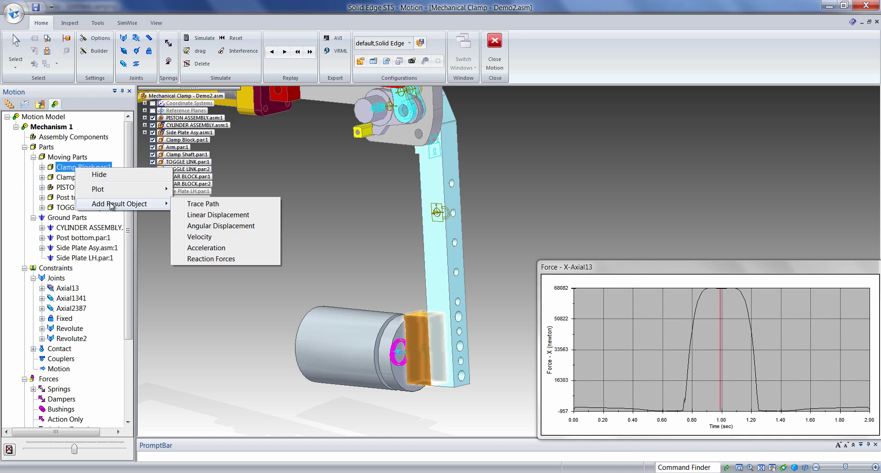
left_click(210, 258)
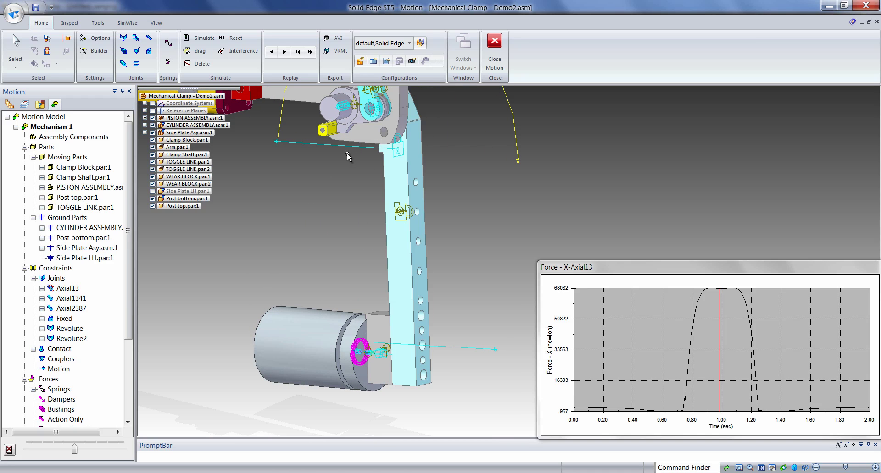
left_click(406, 201)
Step: Step back and forth through the frames around the clamped position to examine how the reaction vectors on the Clamp Block change
left_click(74, 451)
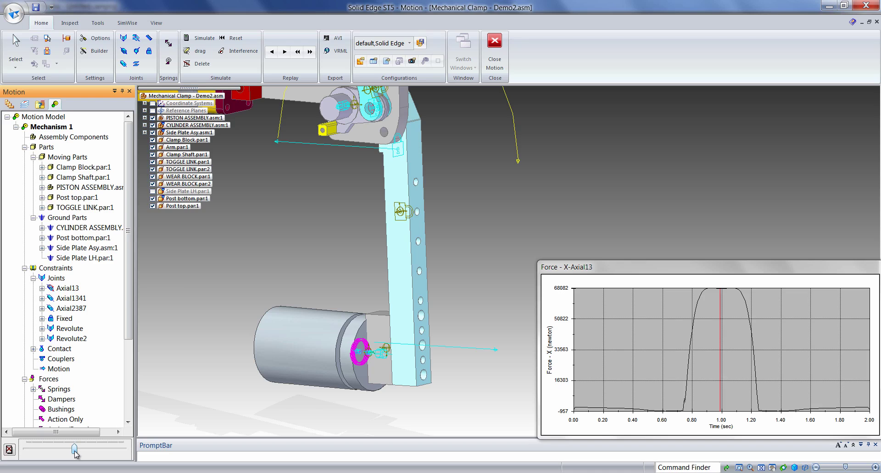
key("Left")
key("Left")
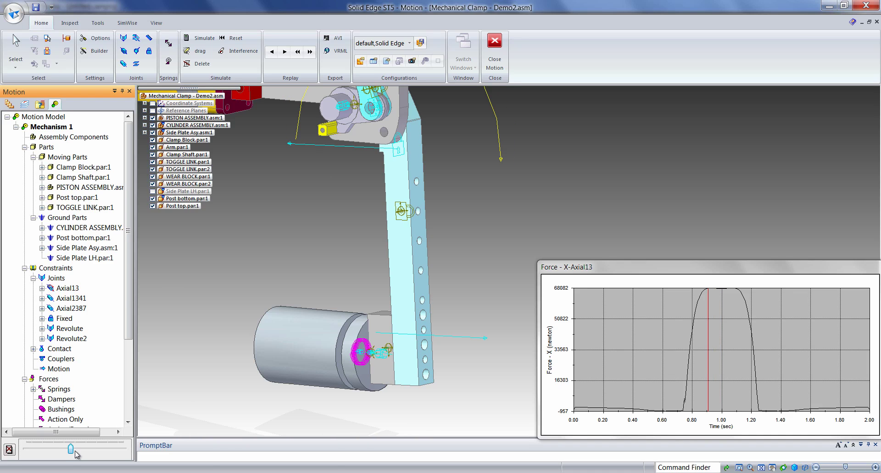
key("Right")
key("Right")
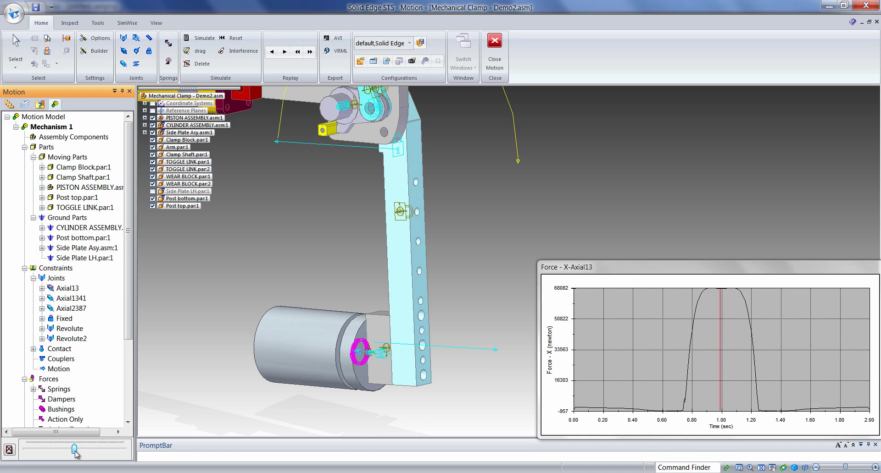
key("Left")
key("Right")
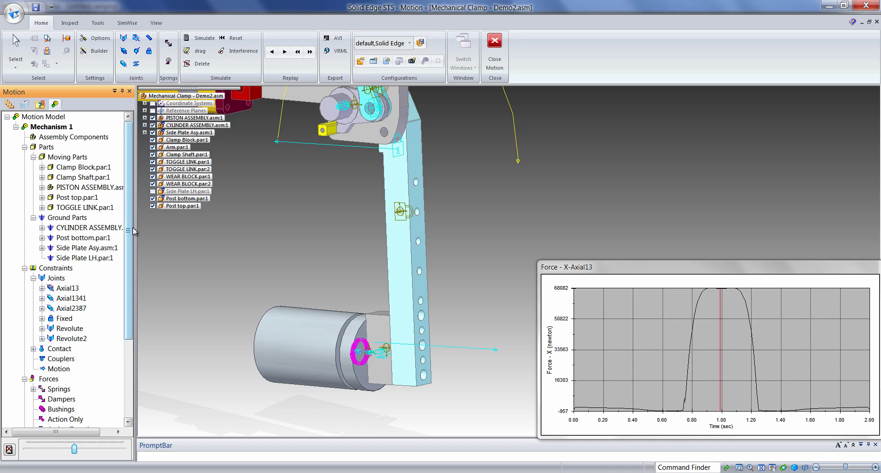
Step: Plot the magnitude of the contact reaction force between Post top and Clamp Block, and place the graph above the Axial13 force plot
left_click_drag(133, 228, 131, 321)
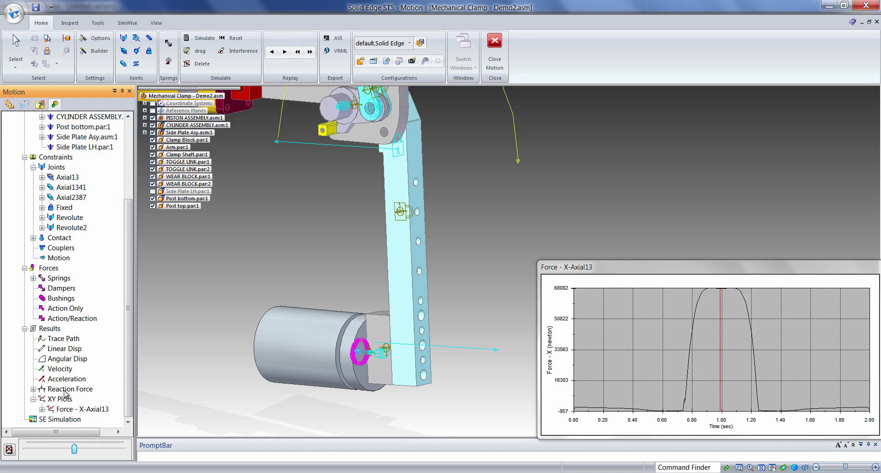
left_click(33, 389)
scroll(128, 358, "down", 1)
scroll(127, 358, "down", 1)
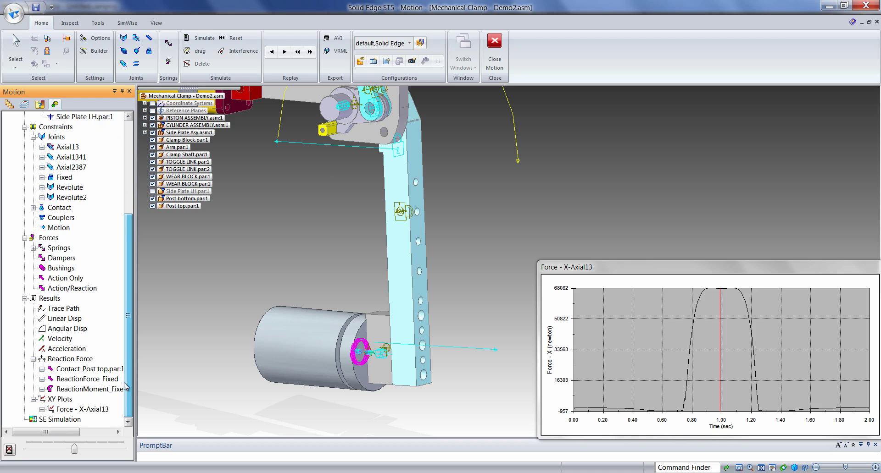
right_click(69, 372)
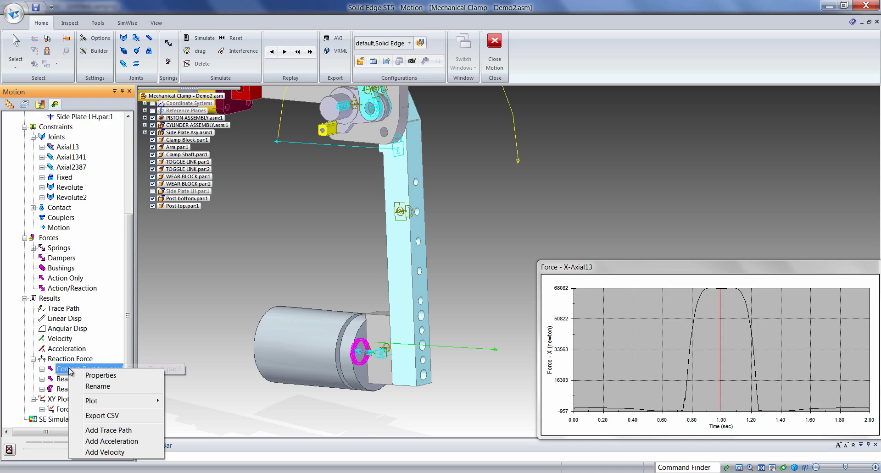
mouse_move(100, 406)
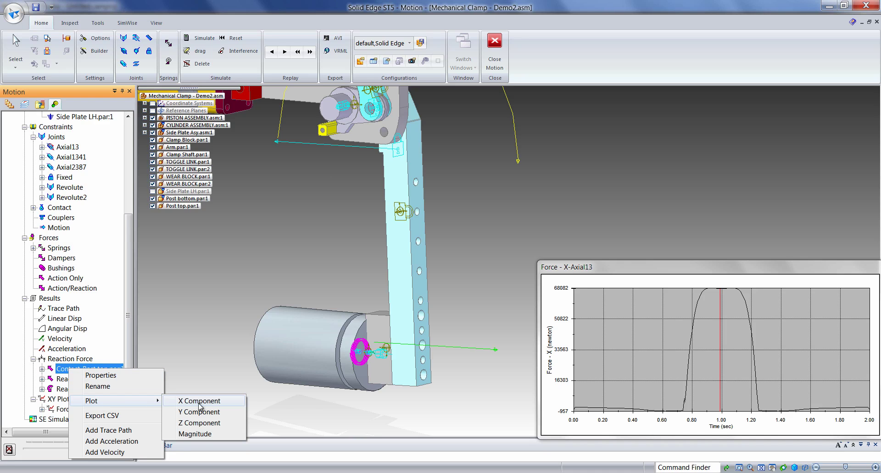
left_click(200, 438)
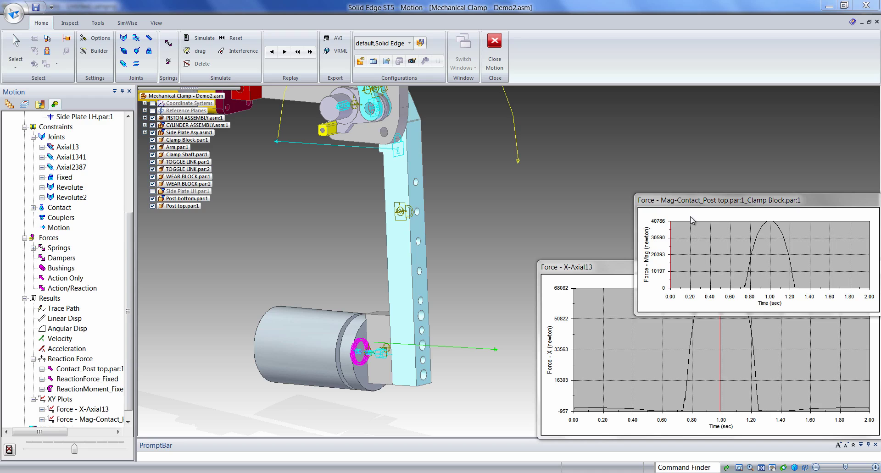
left_click_drag(675, 201, 622, 131)
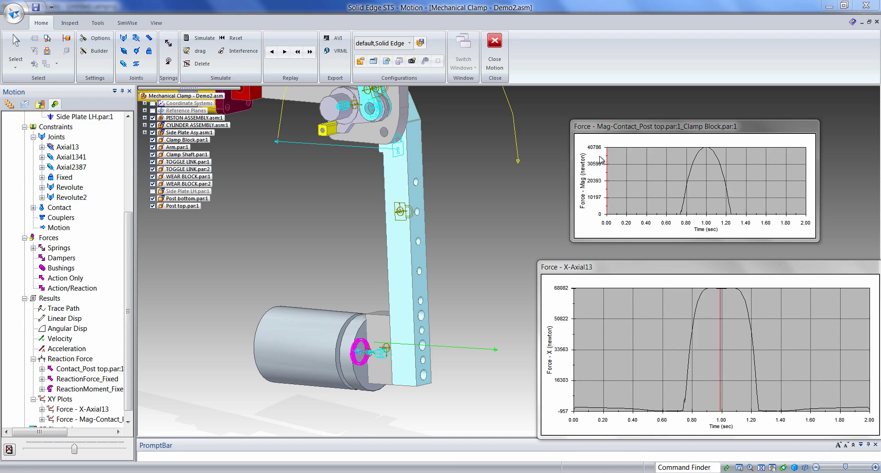
Step: Delete the separate contact force magnitude plot
right_click(584, 137)
left_click(605, 197)
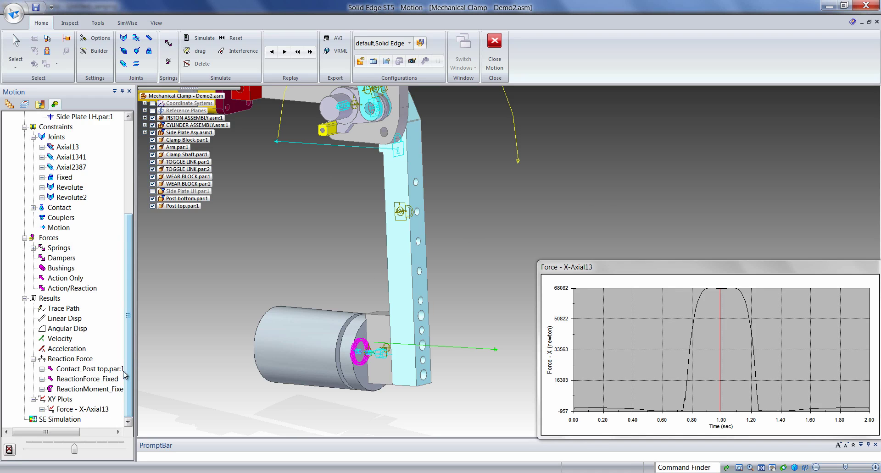
Step: Replace Time in the Force - X-Axial13 plot with the Magnitude of the Post top contact force
left_click(42, 410)
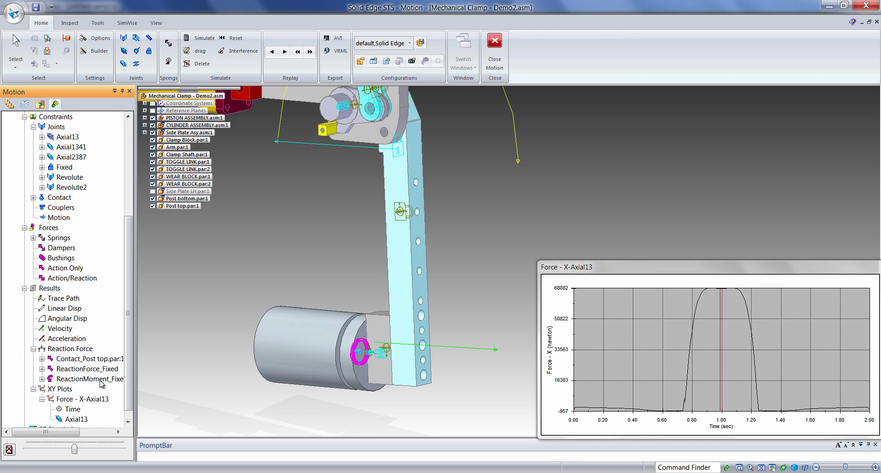
left_click(74, 360)
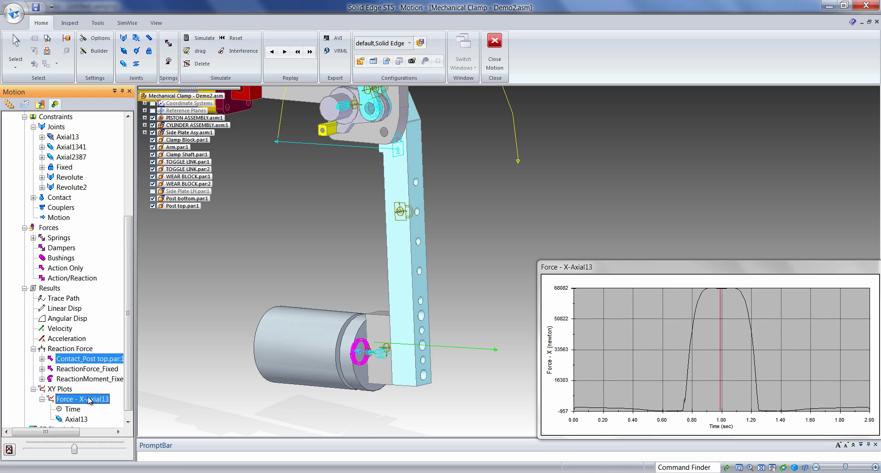
left_click(79, 409, "ctrl")
left_click(78, 410)
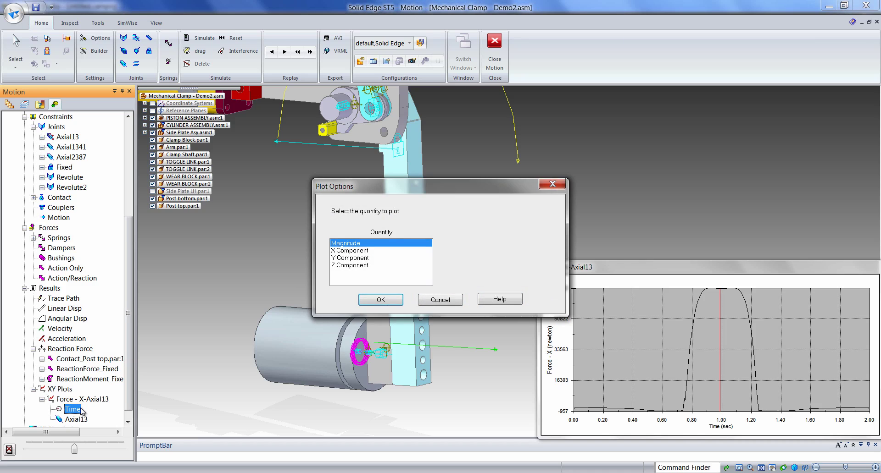
left_click(380, 301)
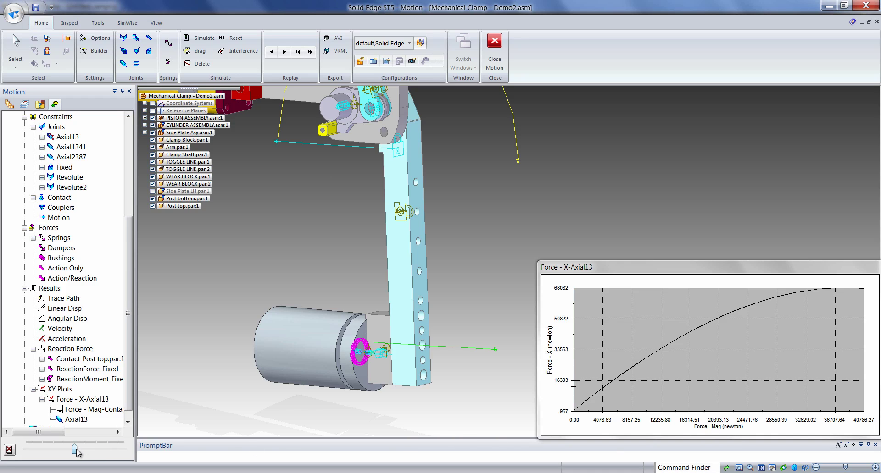
Step: Move the simulation back to an earlier frame and examine the mechanism's position against the force-versus-force curve
left_click_drag(74, 450, 67, 448)
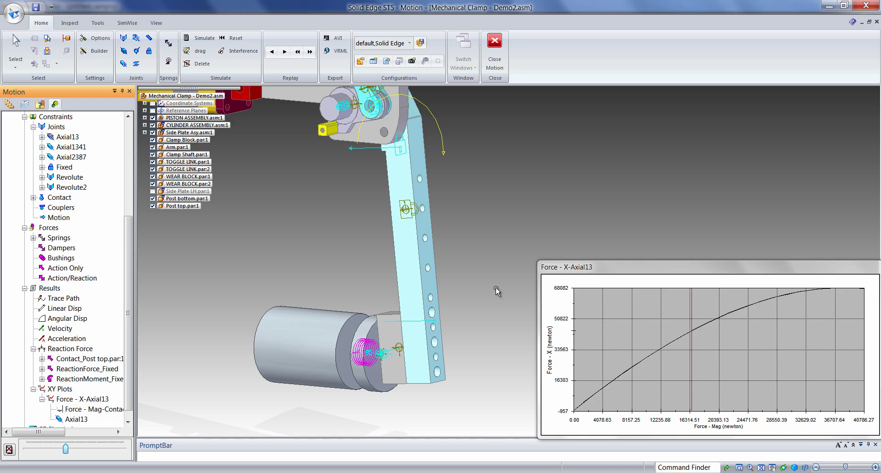
scroll(475, 248, "down", 2)
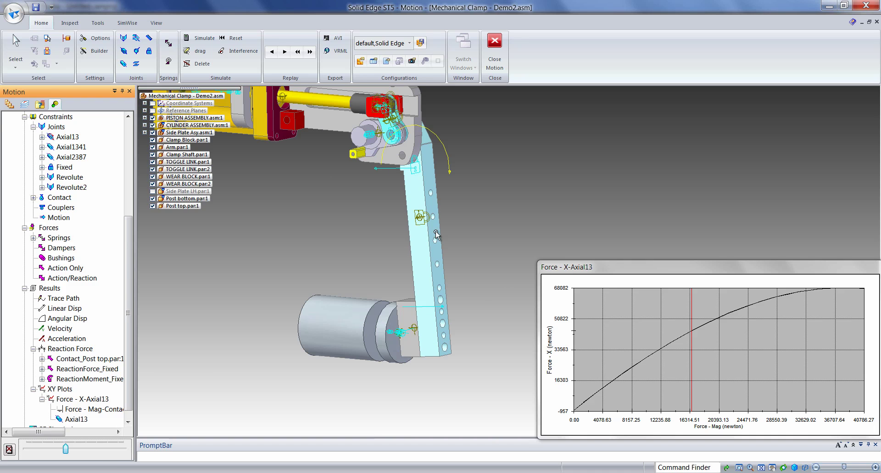
middle_click_drag(368, 231, 425, 257, "shift")
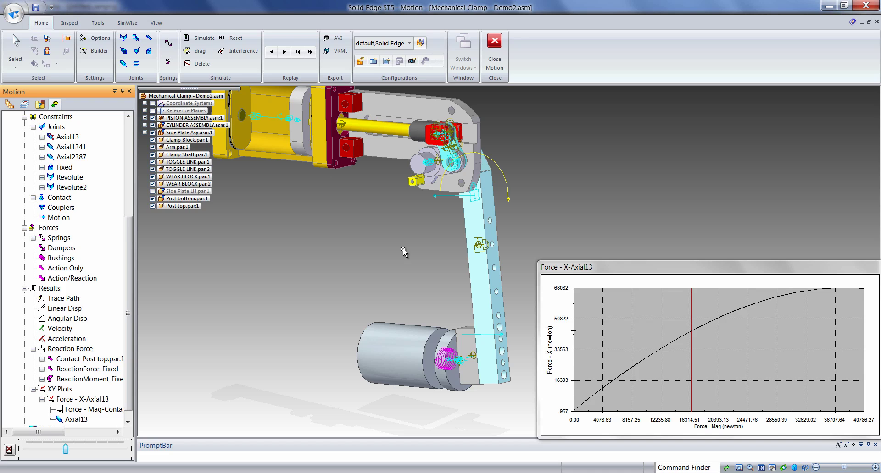
middle_click_drag(408, 248, 396, 310, "shift")
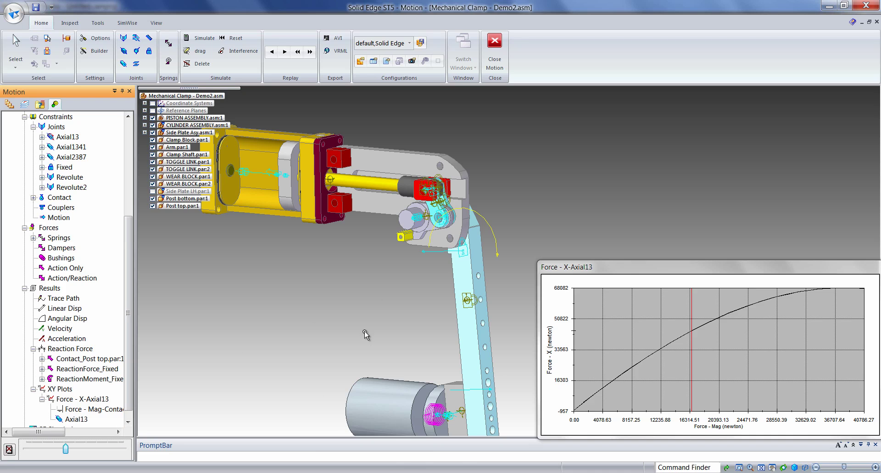
middle_click_drag(351, 332, 351, 342)
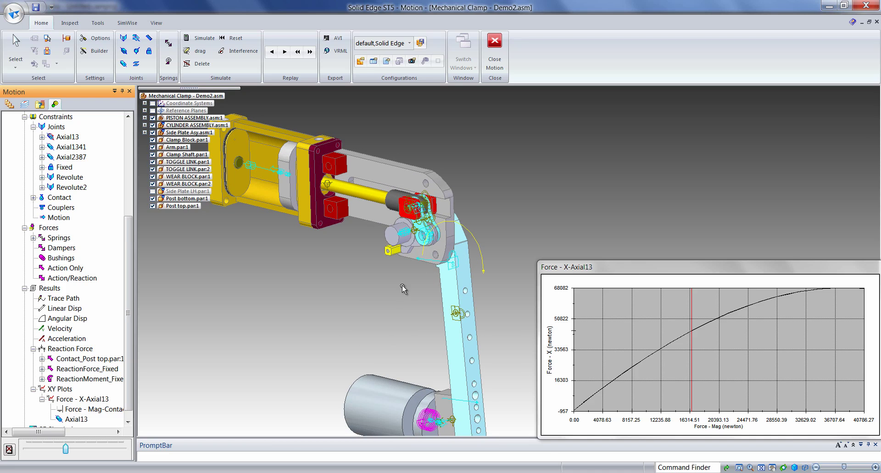
Step: Delete the motion results to return the mechanism to its editable starting position
left_click(10, 450)
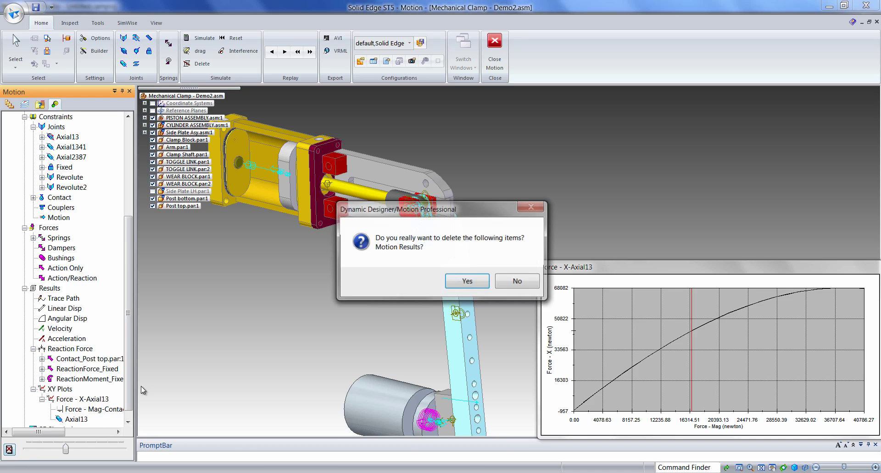
left_click(468, 282)
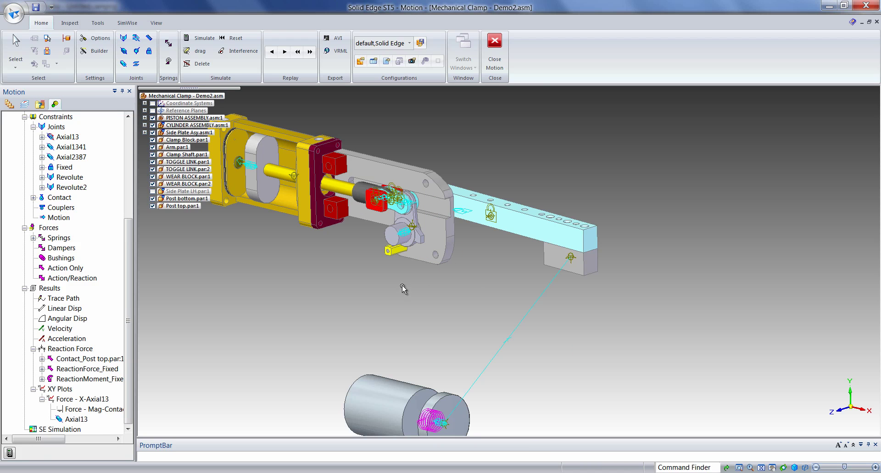
scroll(400, 264, "up", 3)
middle_click_drag(403, 282, 408, 371, "shift")
scroll(359, 333, "up", 1)
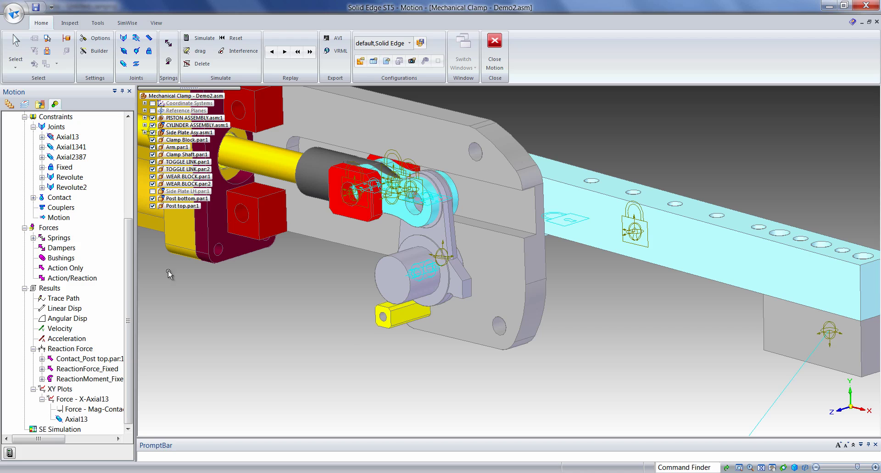
Step: Assign the Clamp Shaft's cylindrical hole face at the toggle link as its load-bearing face in the Revolute2 joint's FEA settings
left_click_drag(131, 244, 129, 211)
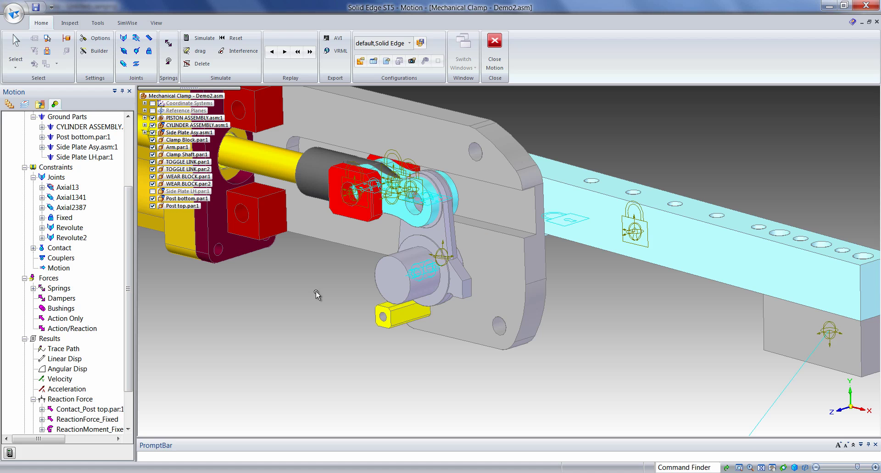
middle_click_drag(310, 295, 293, 299)
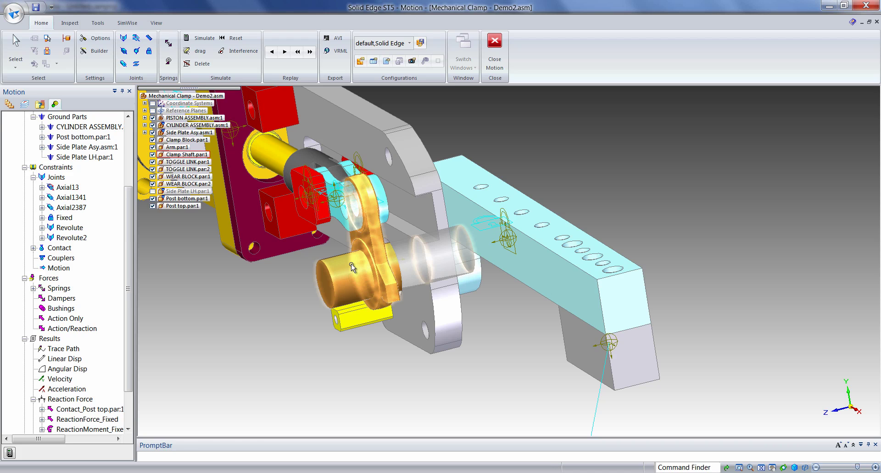
middle_click_drag(299, 282, 332, 286)
scroll(466, 221, "up", 5)
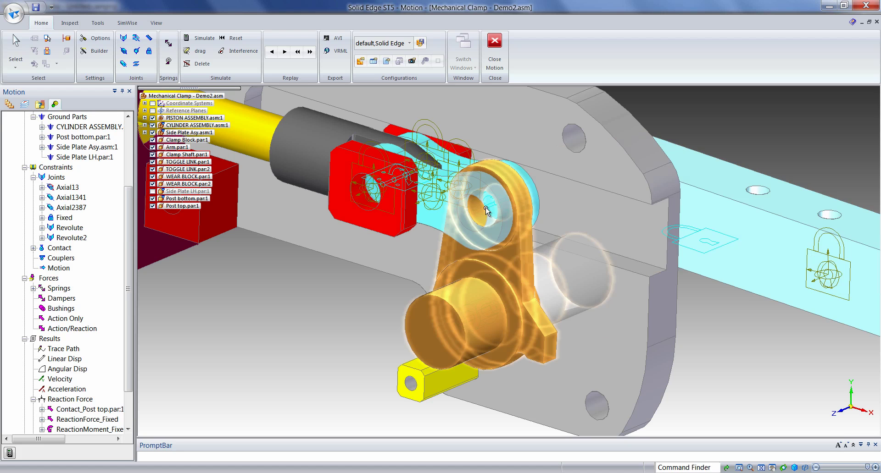
middle_click_drag(479, 221, 402, 277)
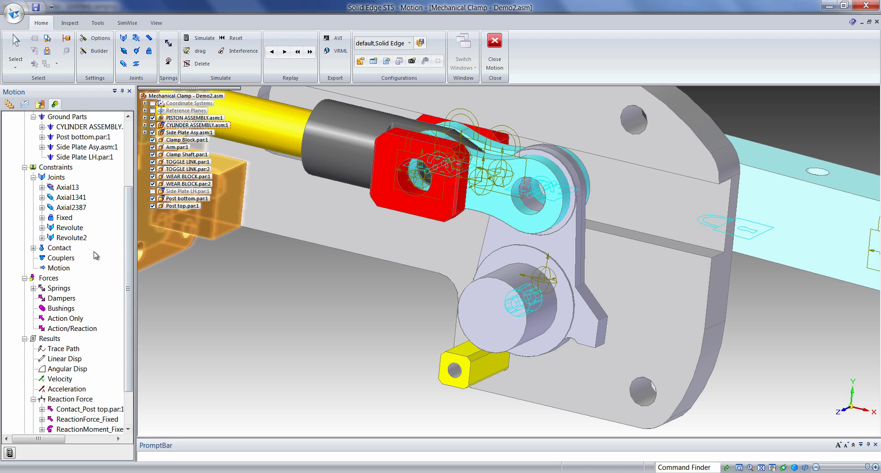
right_click(67, 241)
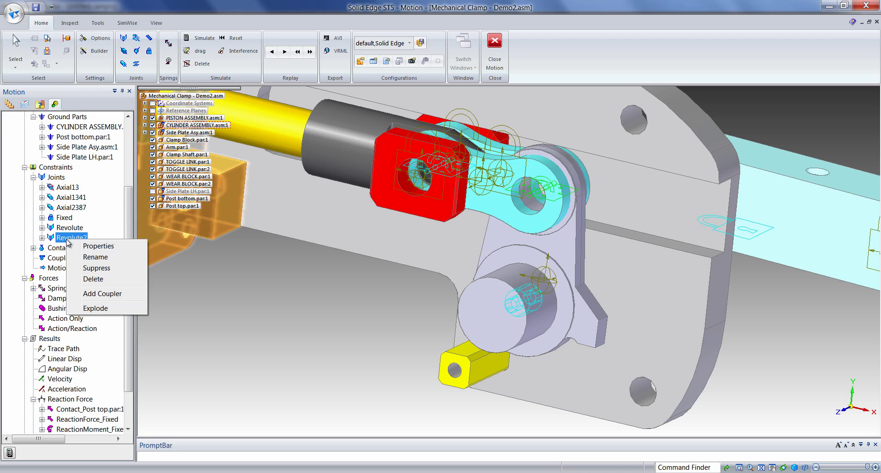
left_click(91, 247)
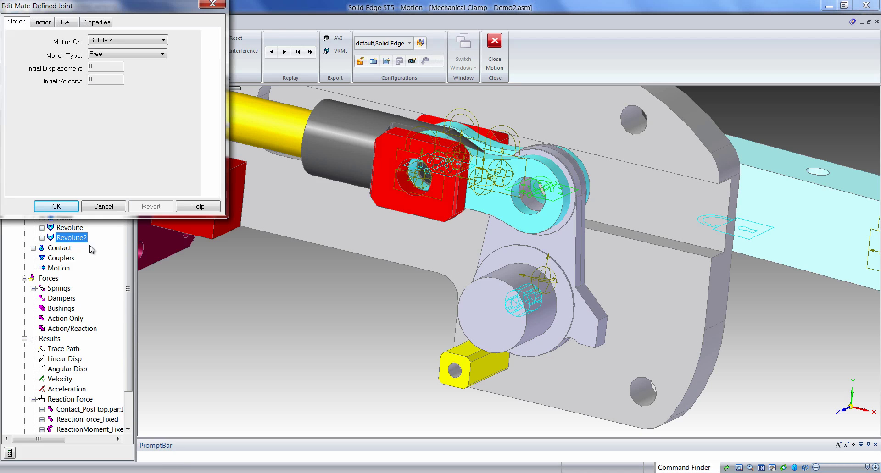
left_click(68, 23)
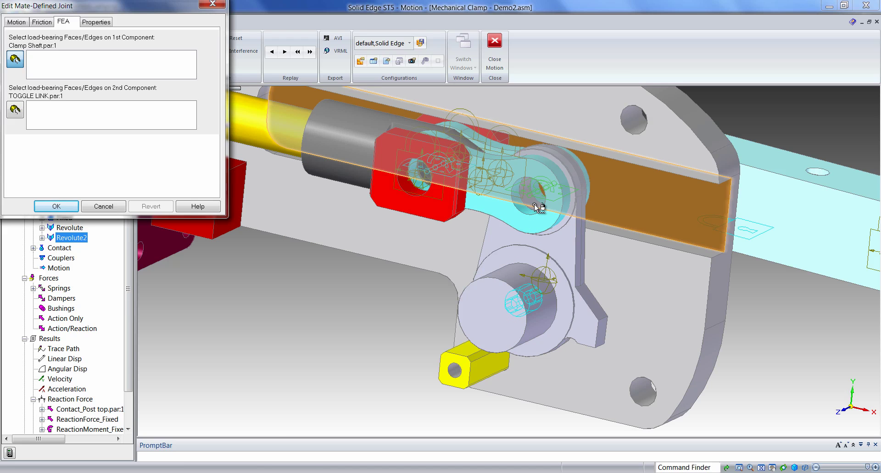
right_click(533, 204)
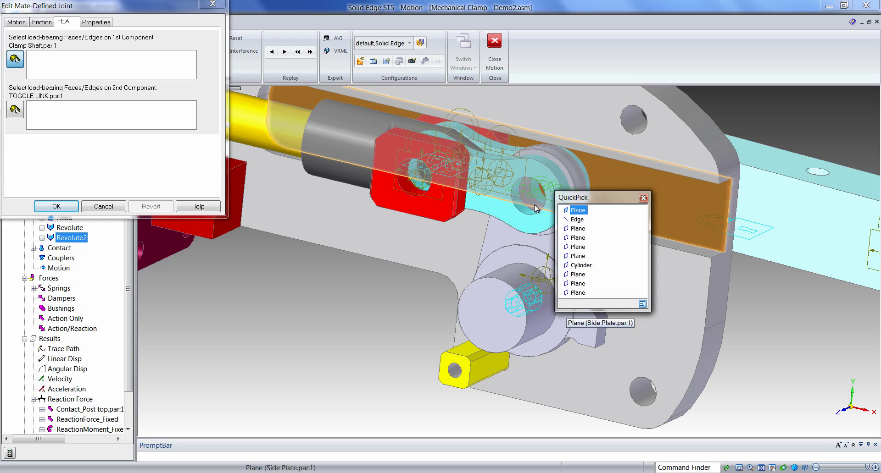
left_click(581, 266)
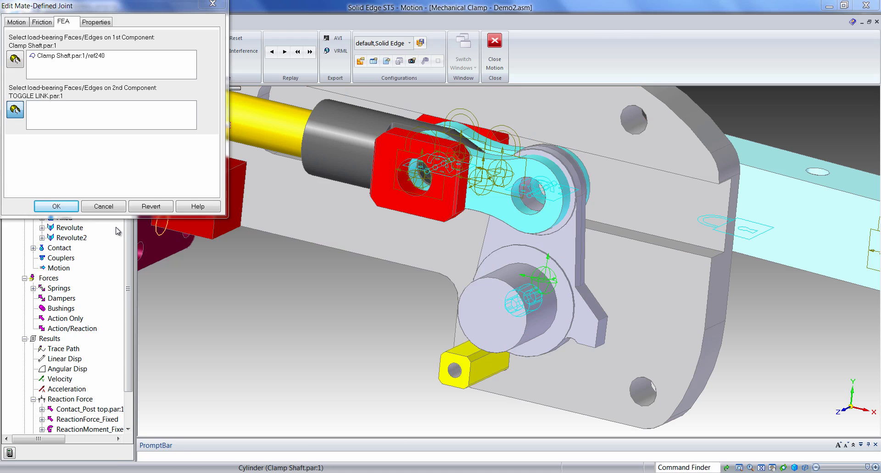
left_click(70, 210)
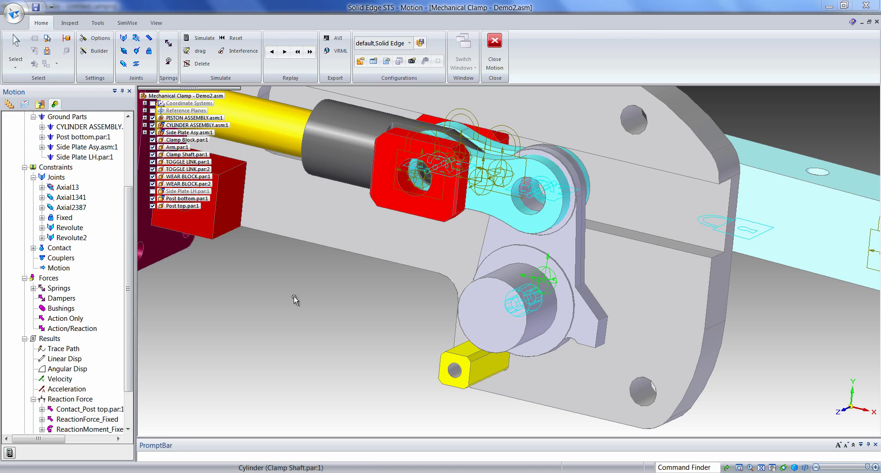
Step: Turn off animation during simulation in Mechanism 1's simulation parameters and run the motion simulation
scroll(296, 296, "down", 2)
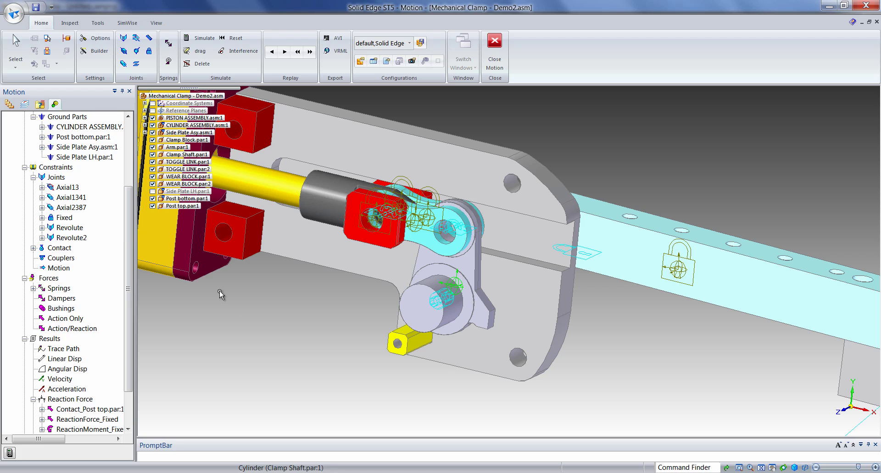
middle_click_drag(296, 331, 299, 338)
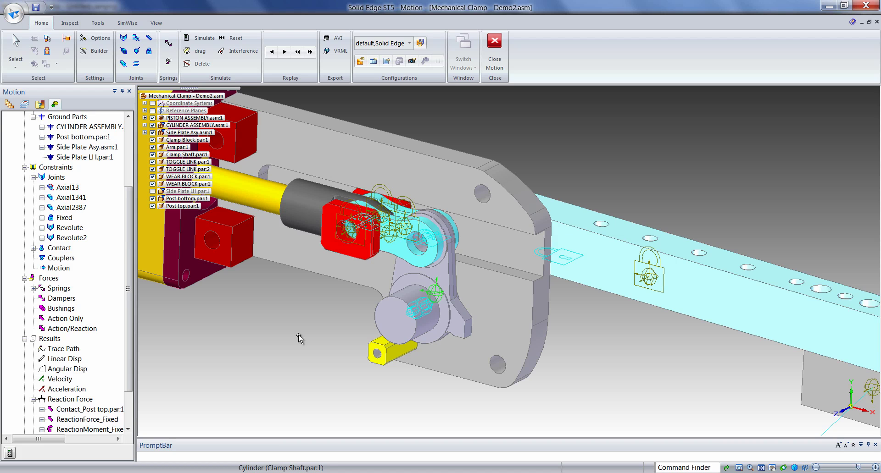
scroll(307, 360, "down", 3)
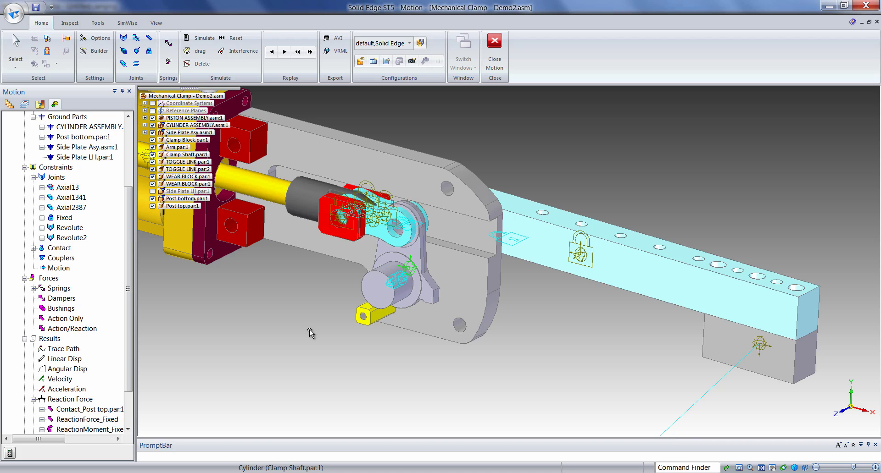
scroll(131, 133, "up", 4)
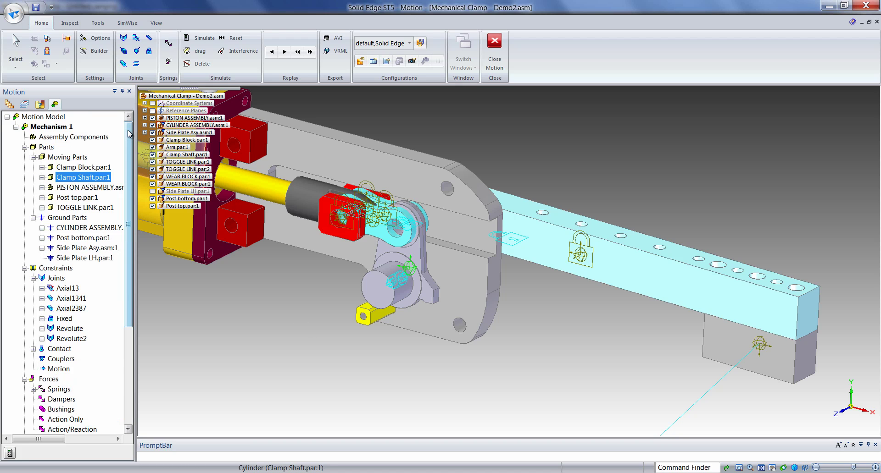
right_click(52, 130)
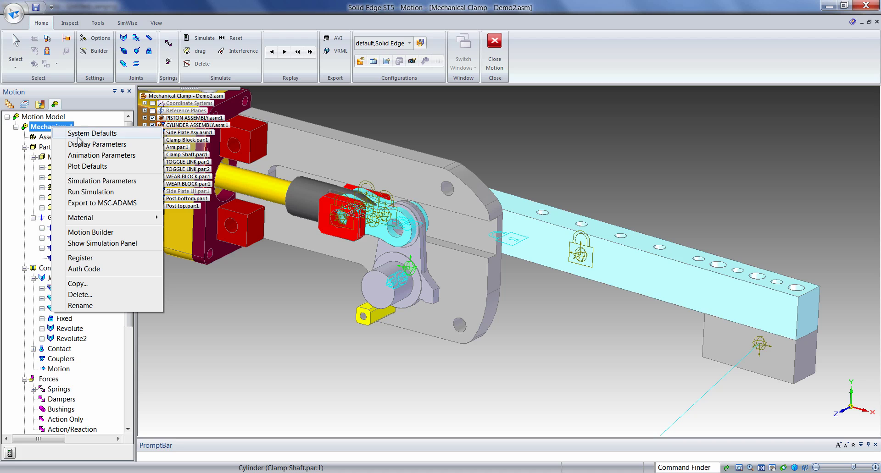
left_click(100, 181)
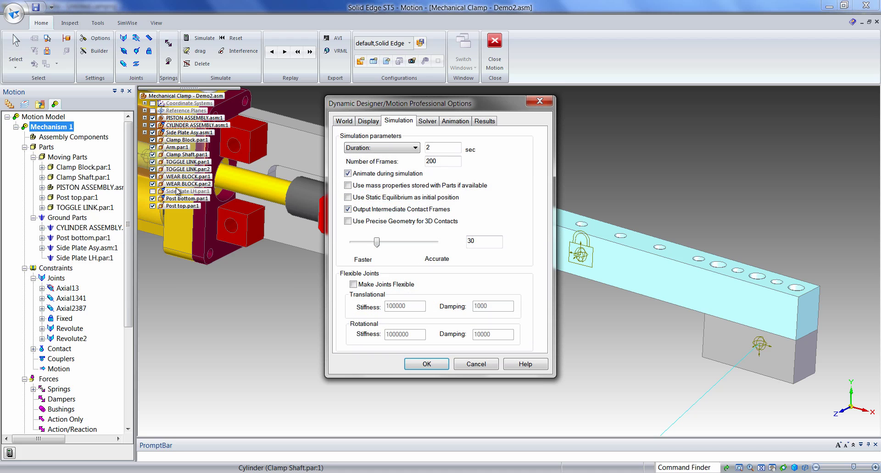
left_click(358, 176)
left_click(420, 366)
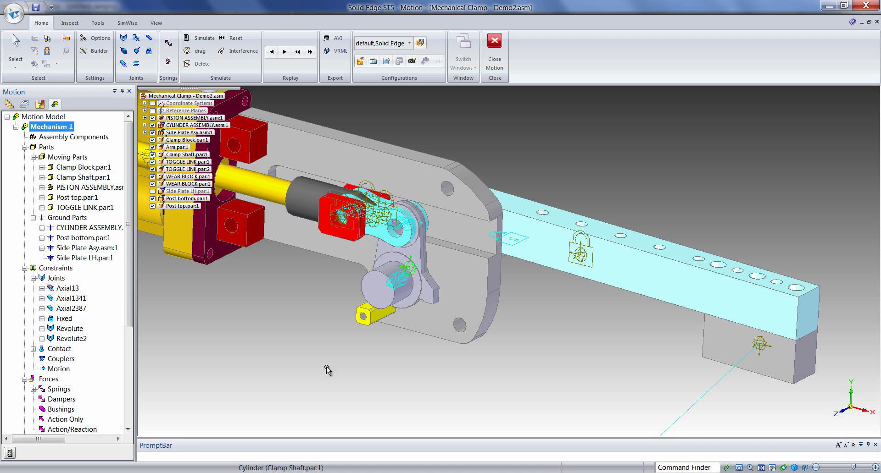
left_click(9, 453)
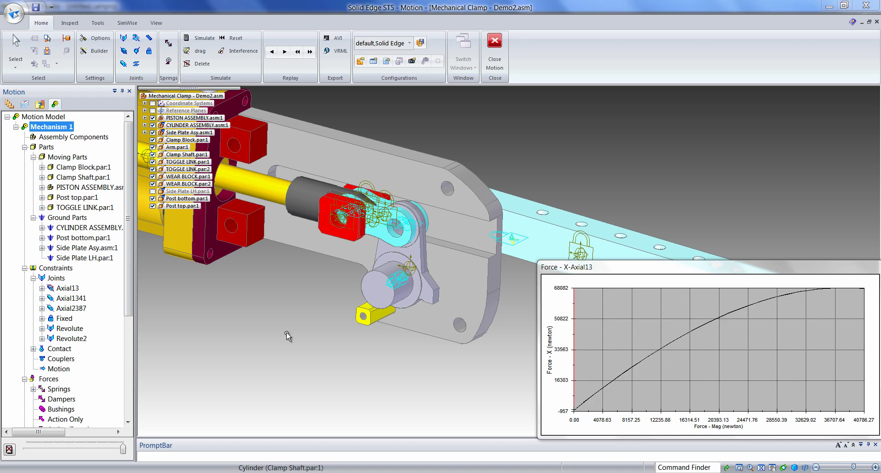
Step: Plot the reaction force magnitude of the Revolute2 joint and move the simulation to the curve's peak at about 1.00 s
left_click(123, 449)
mouse_move(123, 447)
left_mouse_down()
mouse_move(64, 449)
mouse_move(124, 448)
left_mouse_up()
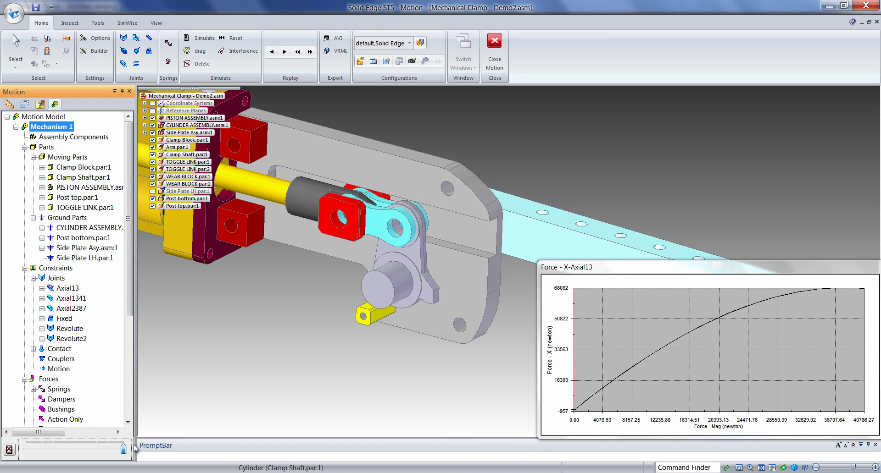
right_click(68, 339)
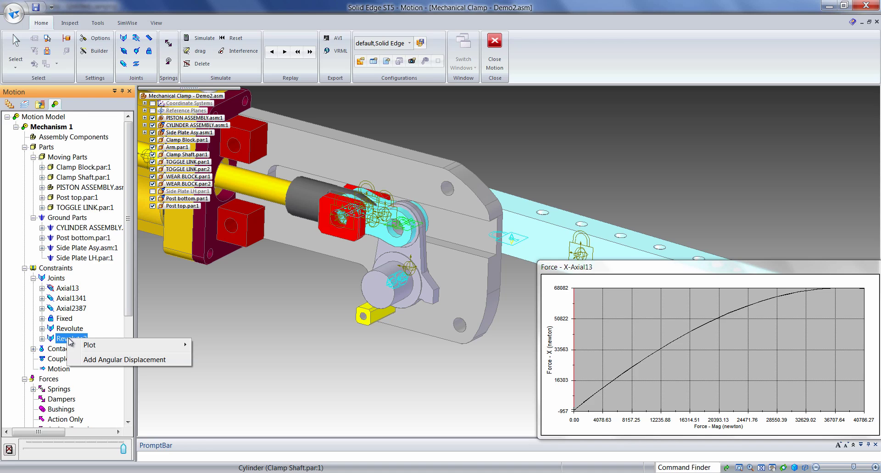
mouse_move(92, 345)
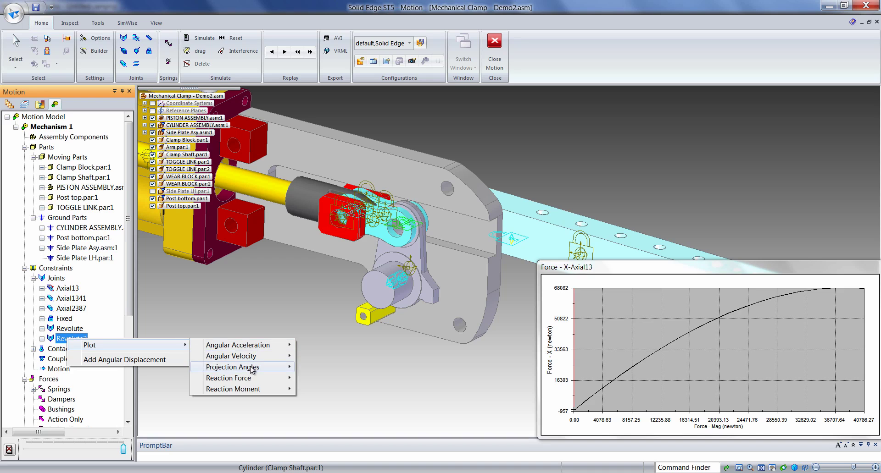
mouse_move(251, 380)
left_click(324, 411)
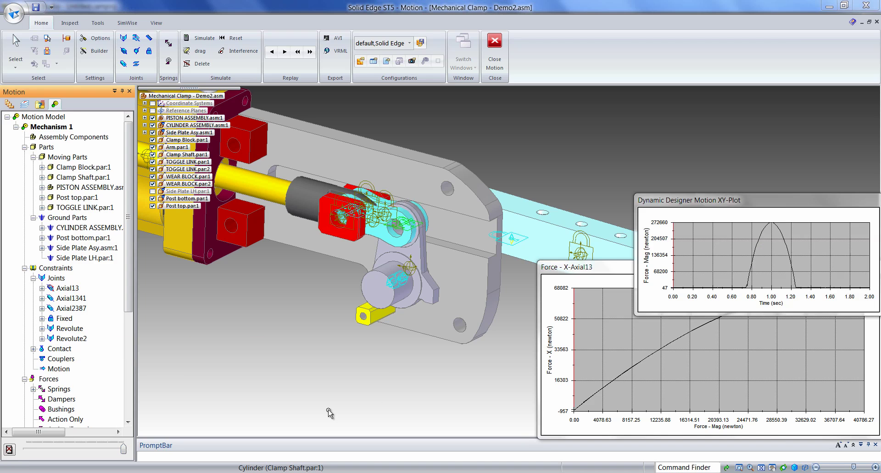
left_click(771, 234)
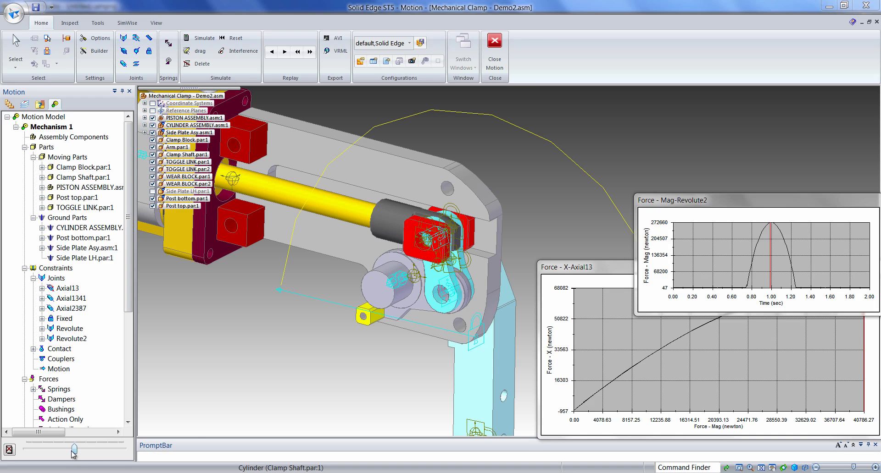
Step: Add a Reaction Forces result object to Clamp Shaft.par:1 to show its force vectors on the model
mouse_move(330, 397)
middle_mouse_down()
mouse_move(324, 390)
mouse_move(320, 401)
mouse_move(338, 406)
mouse_move(327, 393)
middle_mouse_up()
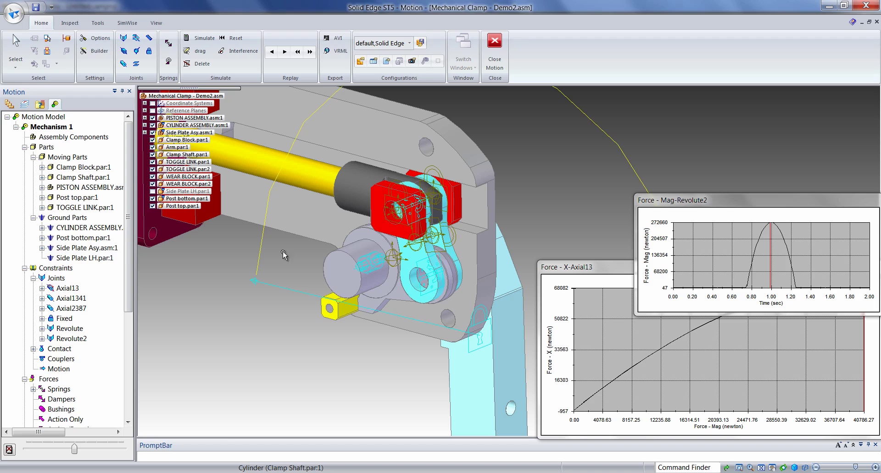
right_click(89, 178)
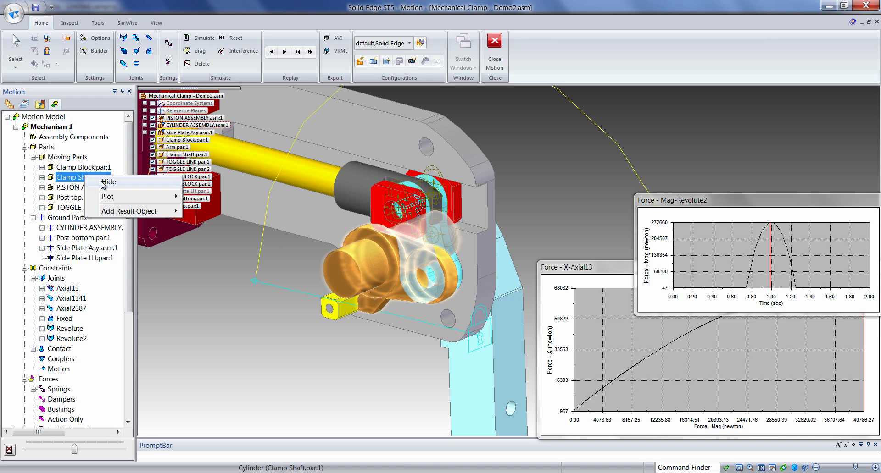
mouse_move(121, 212)
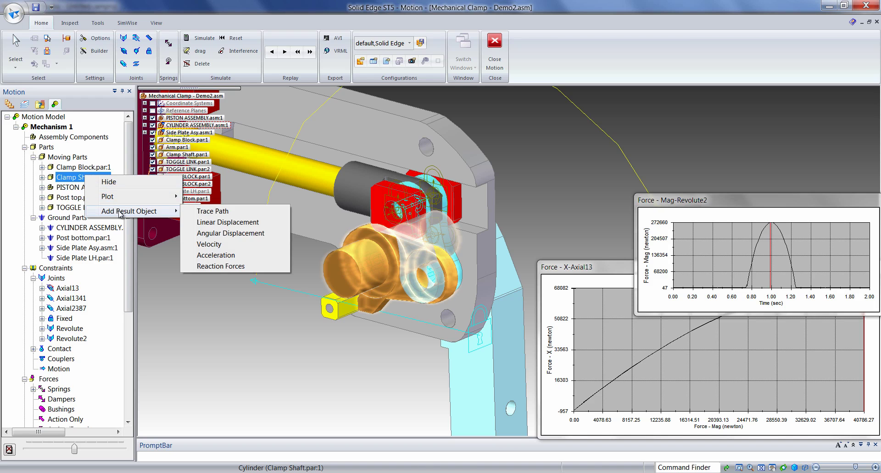
left_click(218, 266)
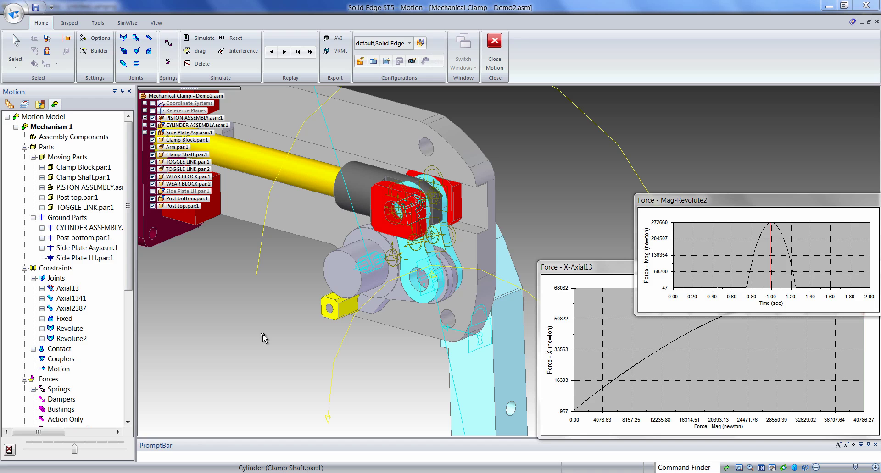
mouse_move(264, 338)
middle_mouse_down()
mouse_move(289, 330)
mouse_move(264, 332)
middle_mouse_up()
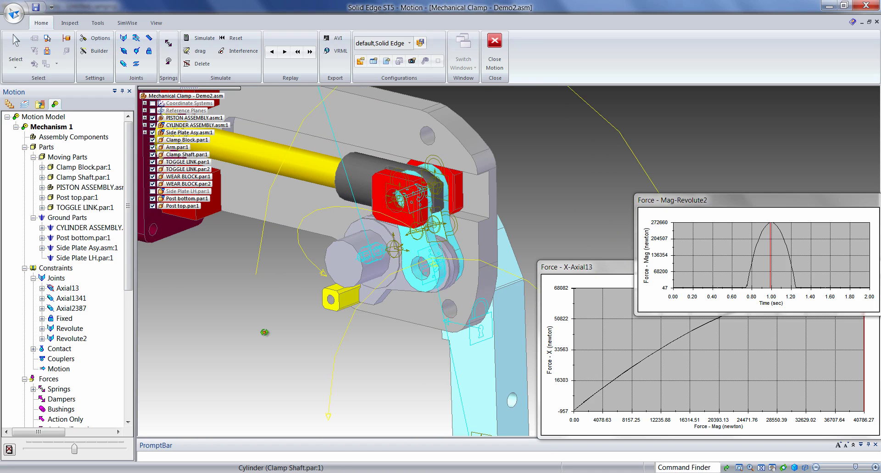
Step: Set the Force Graphic display color to blue in Mechanism 1's display parameters and apply it to existing entities
right_click(61, 131)
left_click(78, 136)
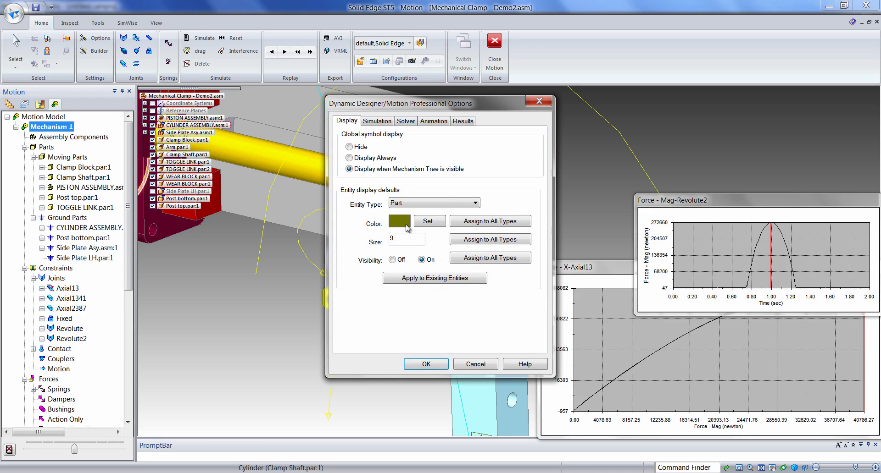
left_click(419, 205)
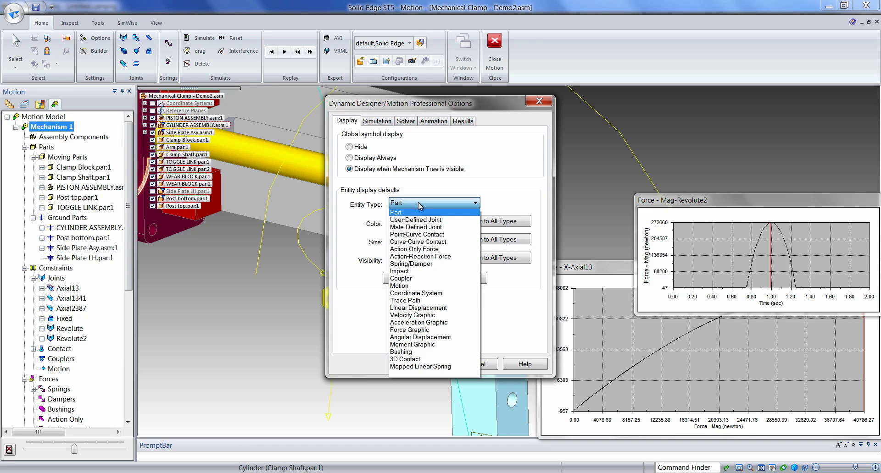
left_click(413, 330)
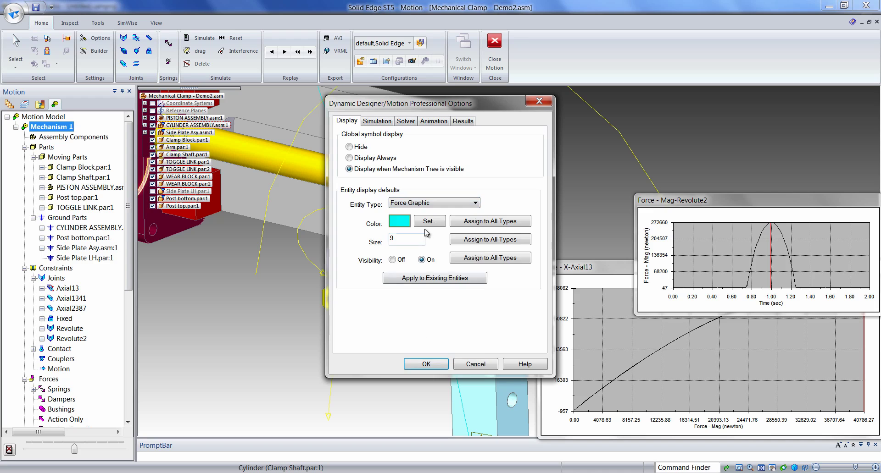
left_click(399, 224)
left_click(436, 257)
left_click(448, 215)
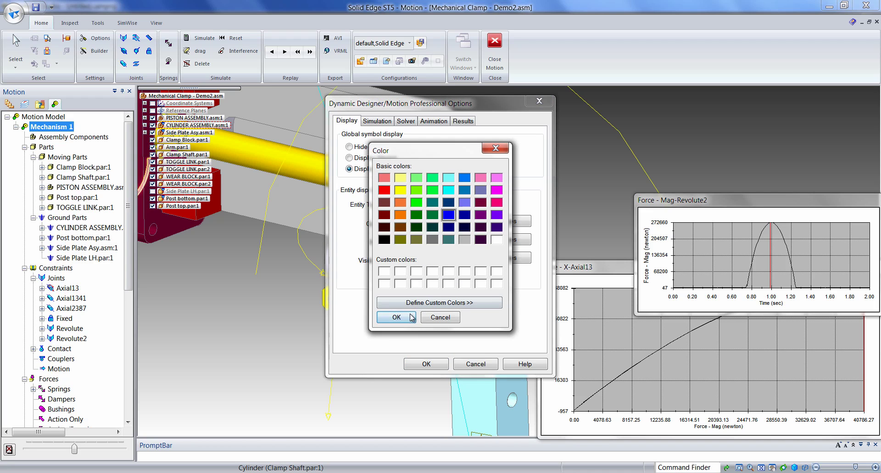
left_click(396, 317)
left_click(425, 281)
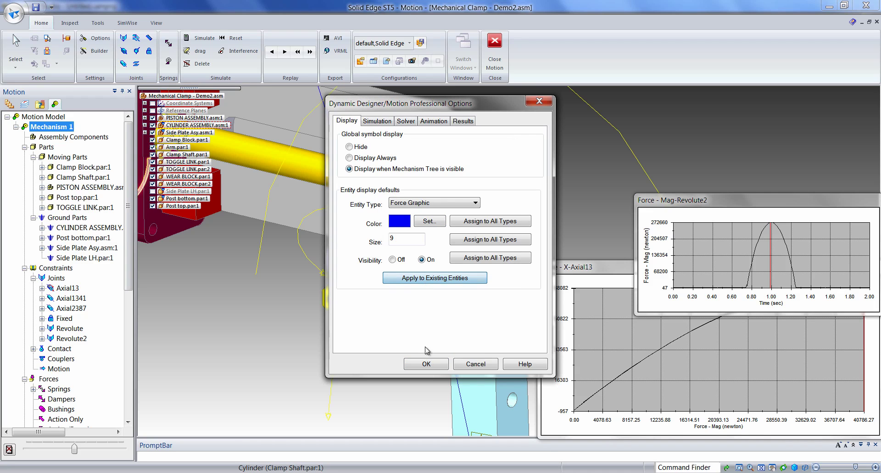
left_click(426, 365)
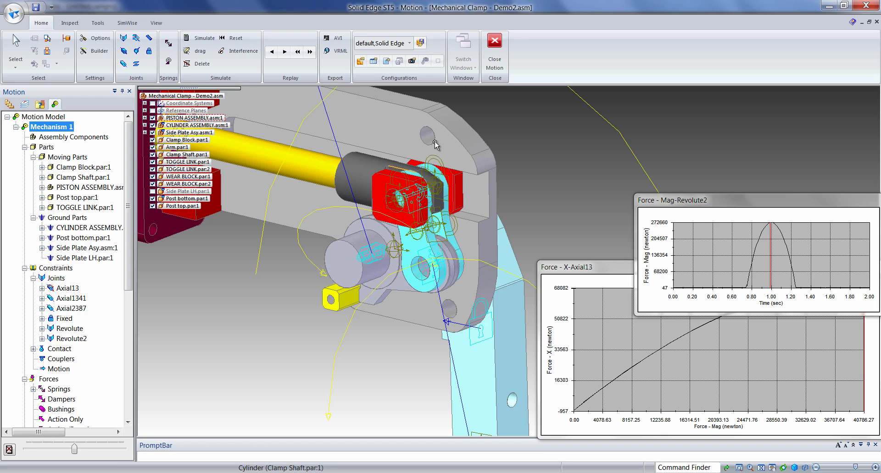
Step: Close the Motion environment and return to the assembly
left_click(494, 46)
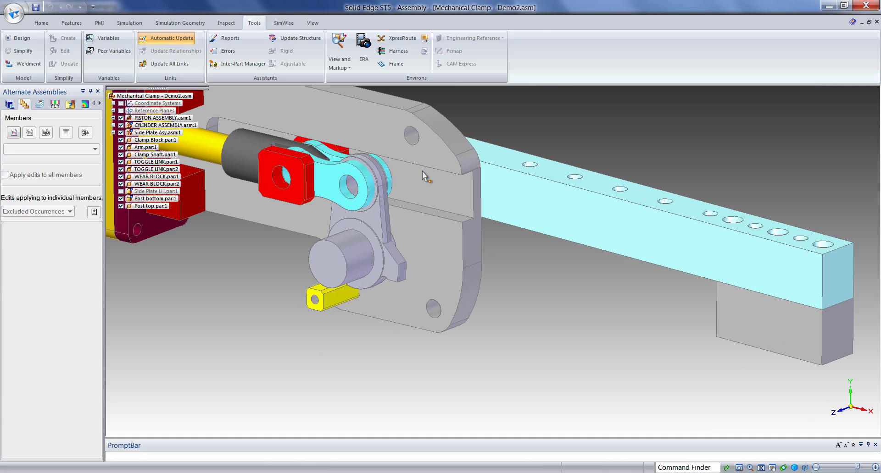
Step: Hide all components of the assembly and show only Clamp Shaft.par:1
right_click(137, 95)
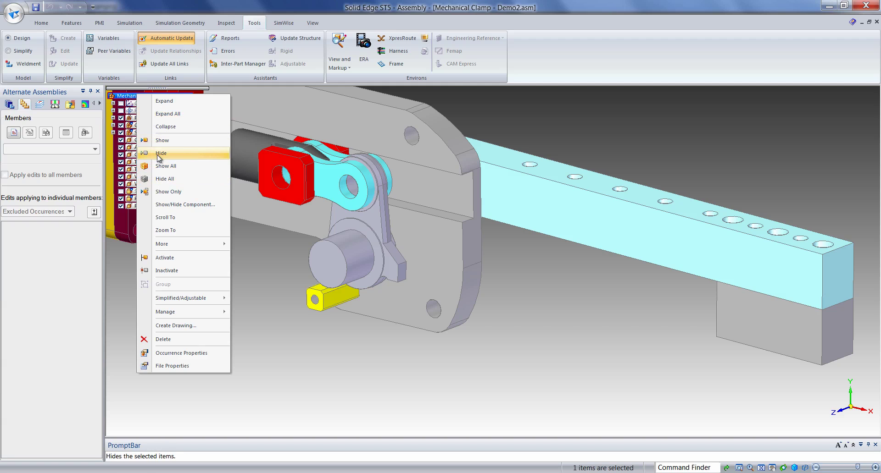
left_click(164, 179)
left_click(120, 155)
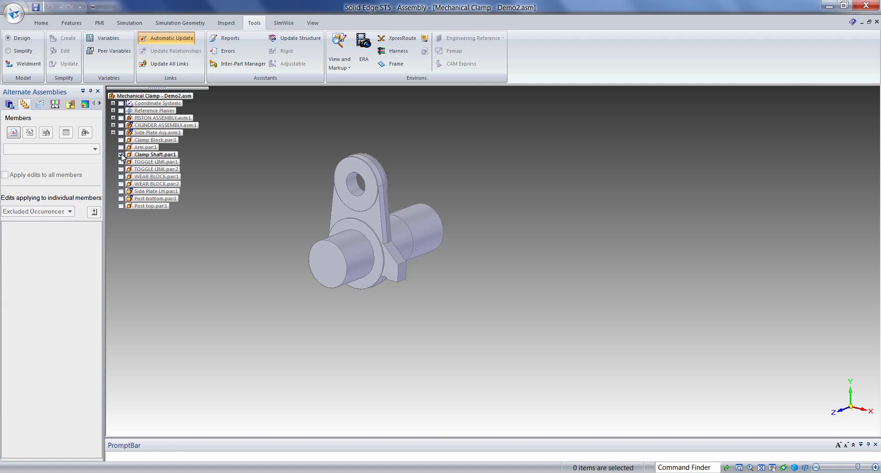
Step: Reopen the Motion environment while keeping the existing results, and move the simulation to the force peak at 1.00 s
left_click(425, 41)
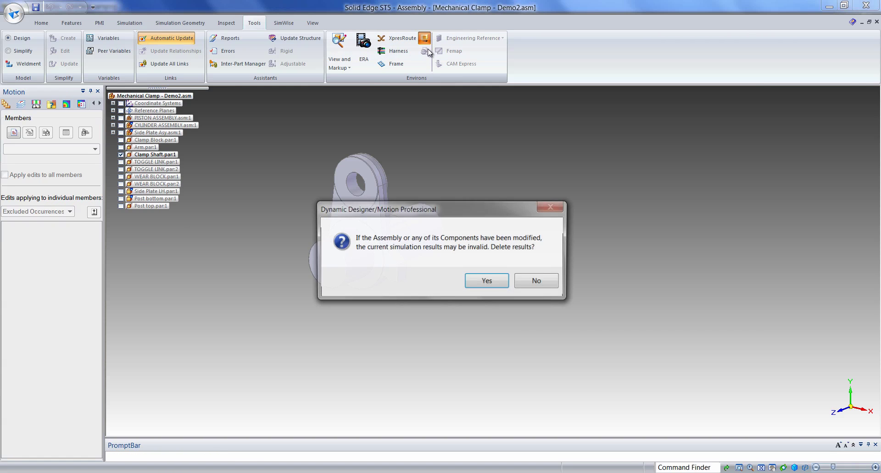
left_click(525, 281)
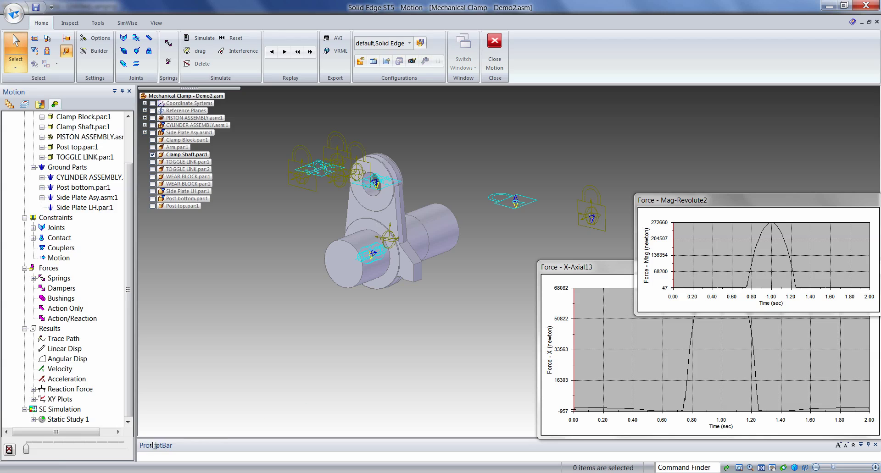
left_click_drag(28, 453, 76, 453)
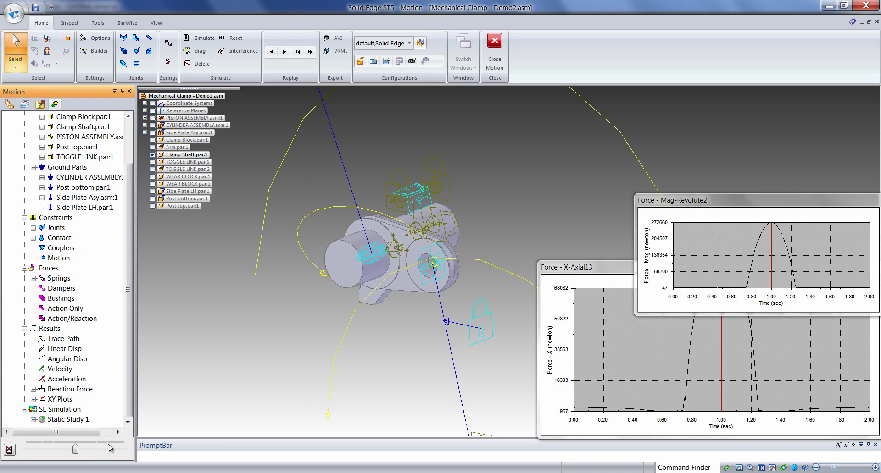
middle_click_drag(241, 339, 240, 366)
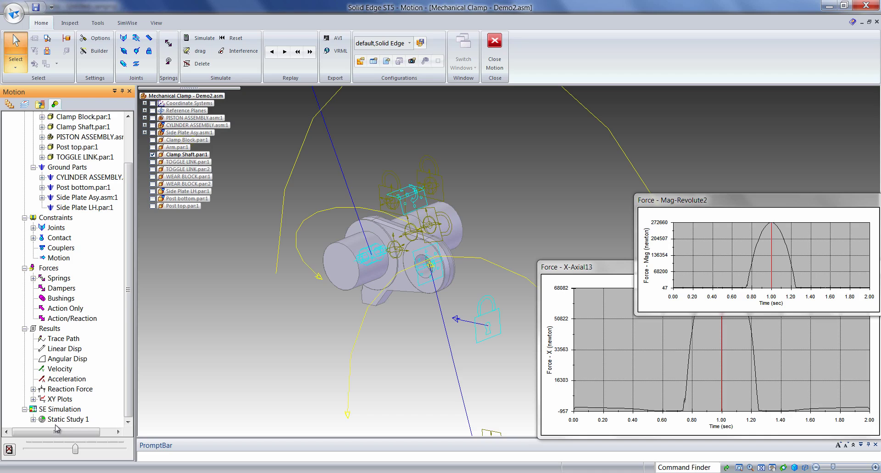
Step: Add the motion loads to Clamp Shaft.par:1 in Static Study 1, leaving constraint Axial2387 without load-bearing faces
left_click(33, 420)
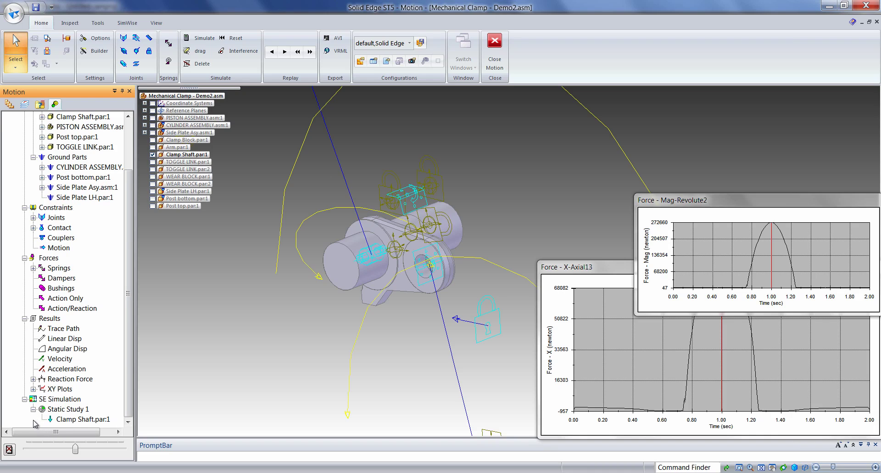
right_click(68, 421)
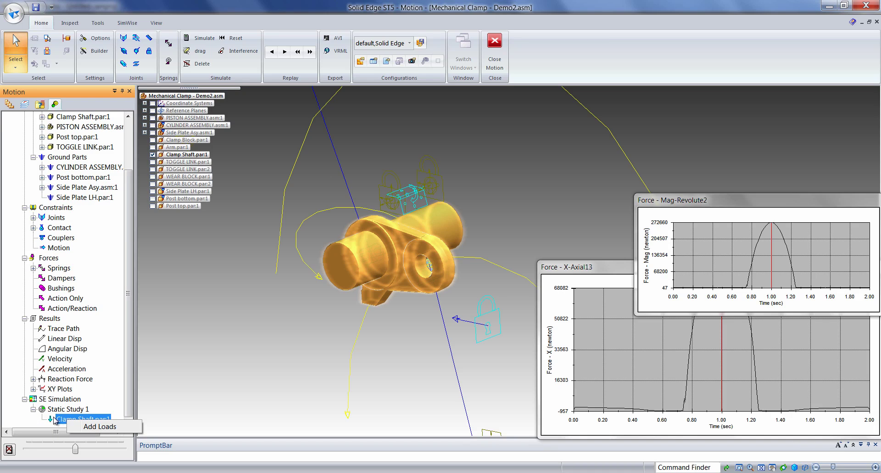
left_click(95, 427)
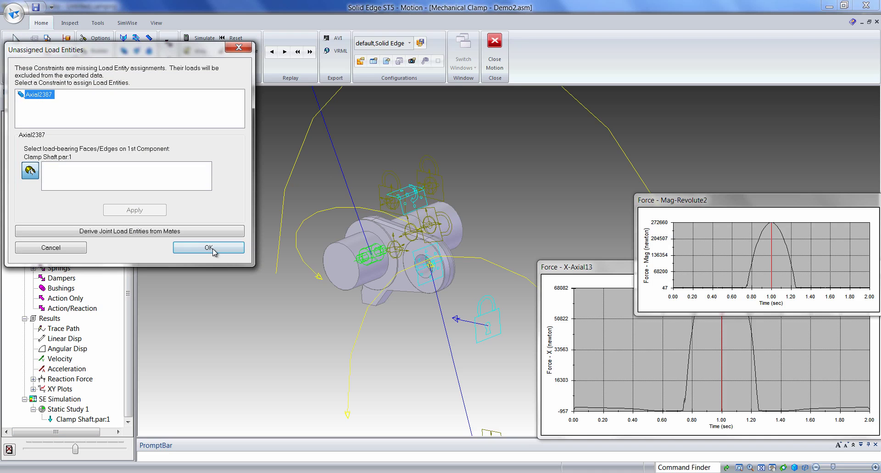
left_click(213, 251)
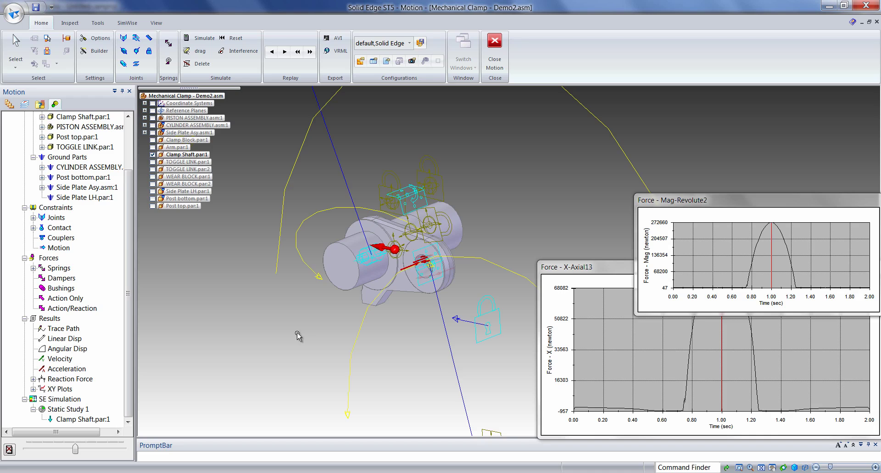
mouse_move(297, 336)
middle_mouse_down()
mouse_move(310, 317)
mouse_move(340, 314)
mouse_move(305, 325)
middle_mouse_up()
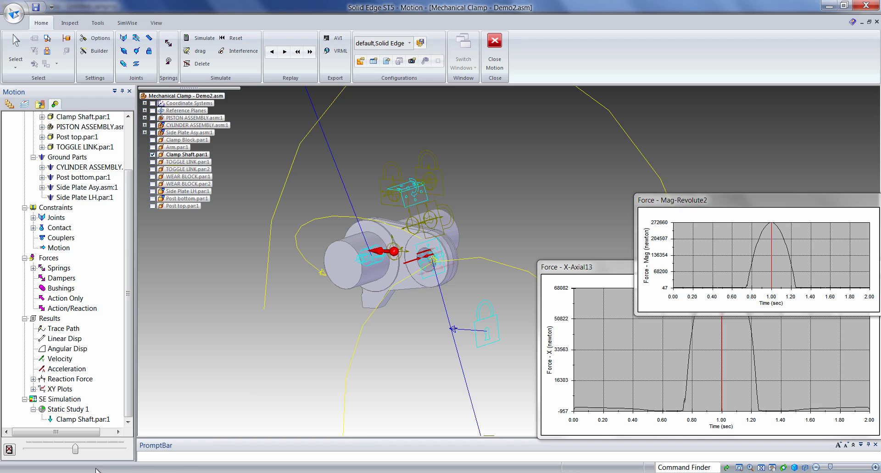
Step: Rewind the simulation to its start and return to the assembly to list the loads of Static Study 1
left_click_drag(75, 452, 28, 451)
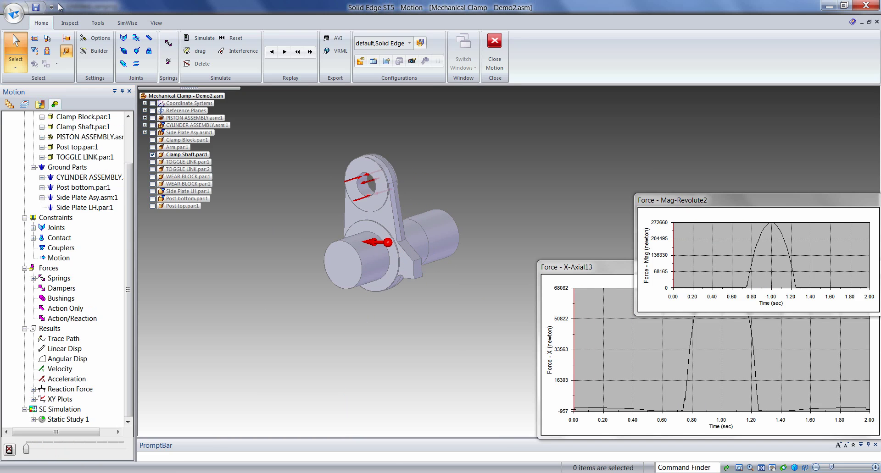
left_click(494, 42)
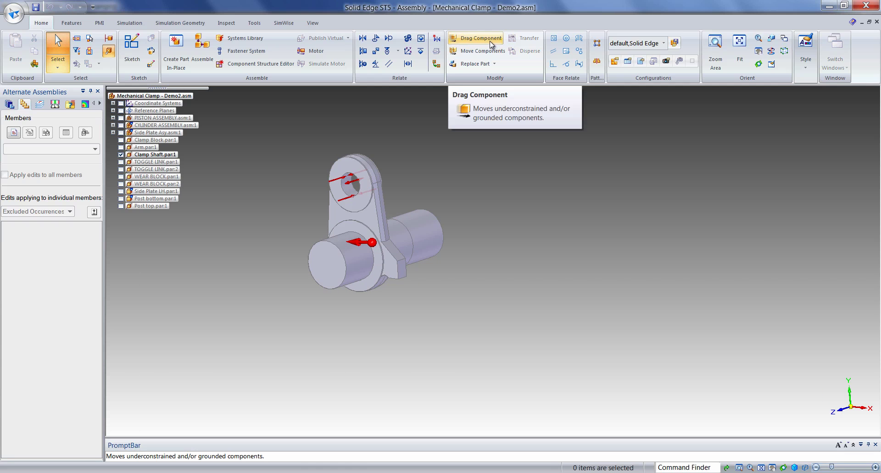
left_click(84, 105)
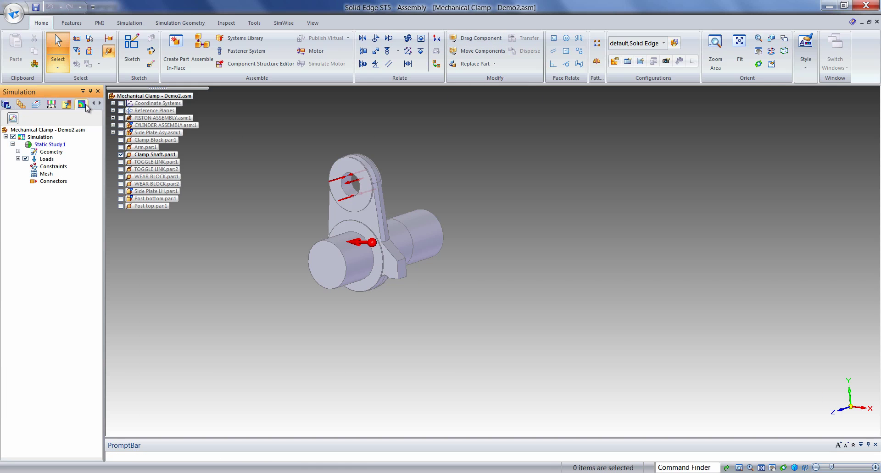
left_click(17, 159)
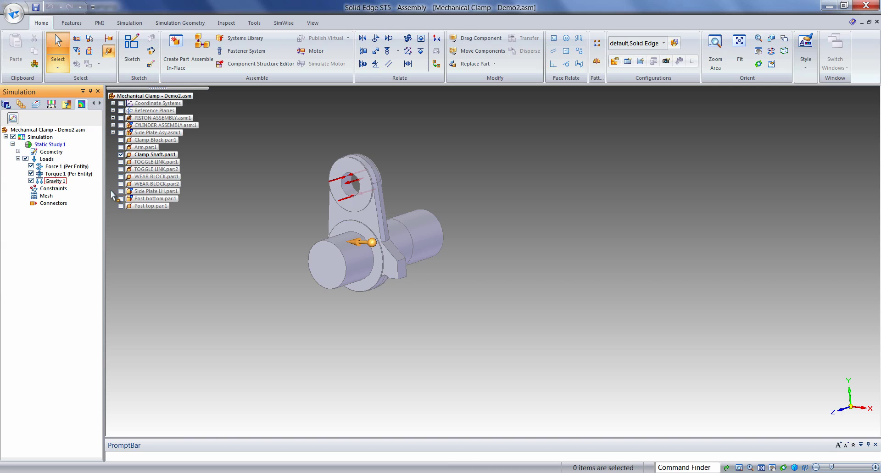
Step: Create a pinned constraint on the shaft's front cylindrical face and the cylindrical face just behind the arm
right_click(54, 192)
mouse_move(97, 222)
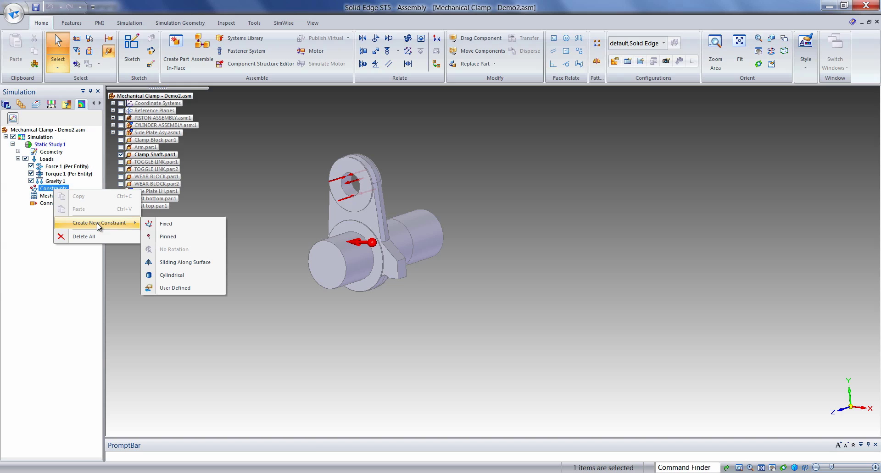
left_click(168, 237)
left_click(374, 259)
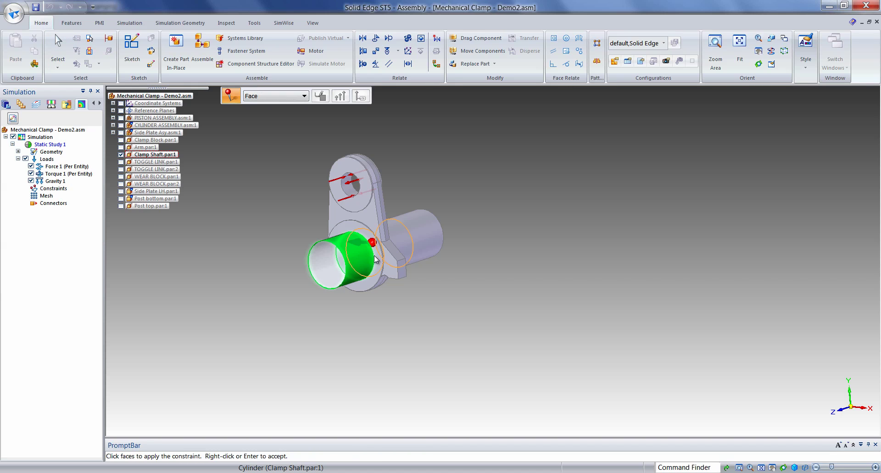
left_click(395, 236)
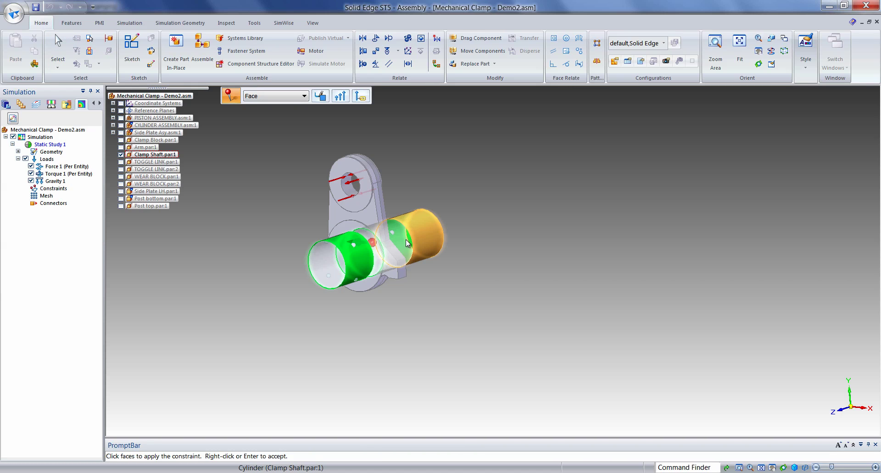
right_click(405, 245)
Step: Solve Static Study 1 and animate the Von Mises stress results on the deforming clamp shaft
right_click(51, 145)
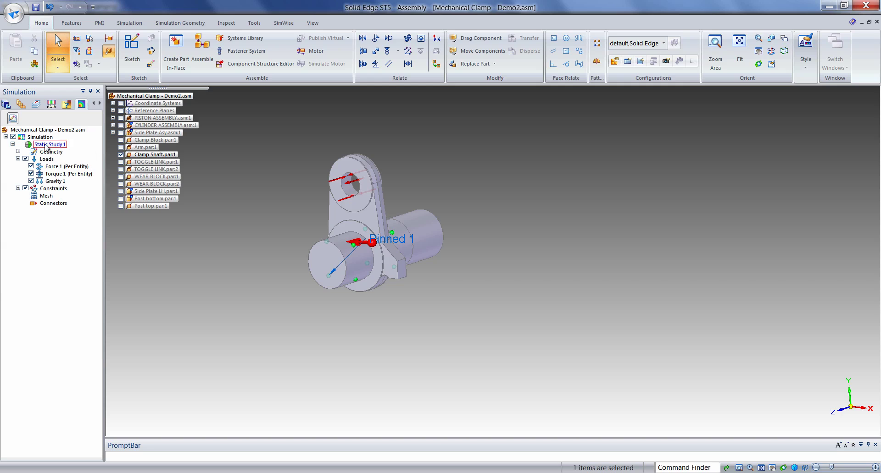
left_click(69, 152)
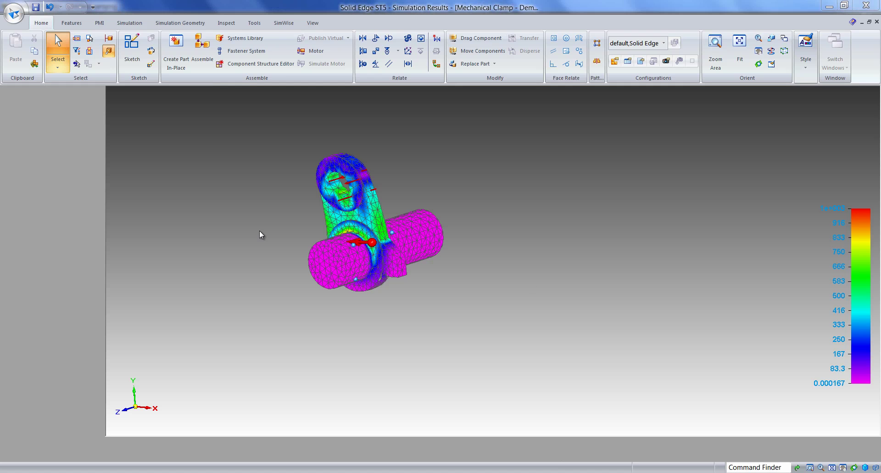
left_click(260, 47)
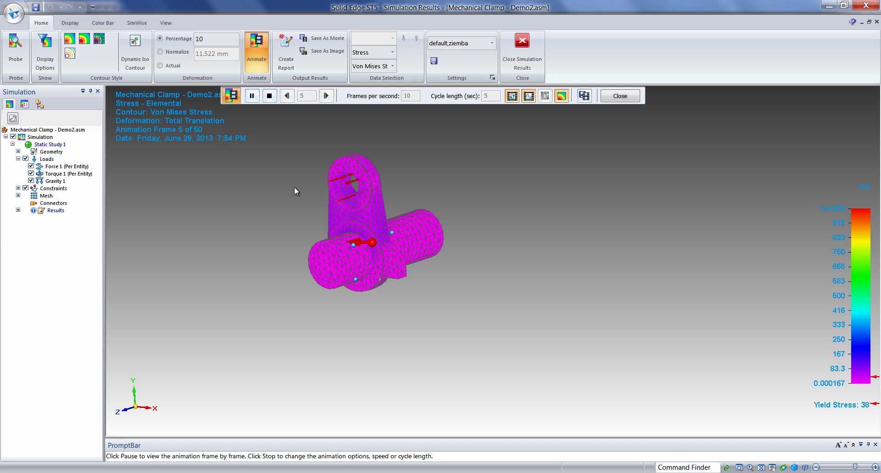
middle_click_drag(296, 197, 277, 203)
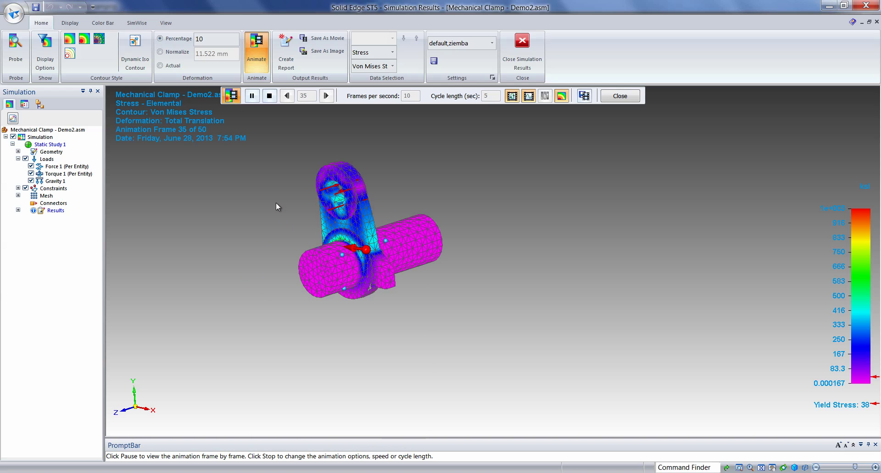